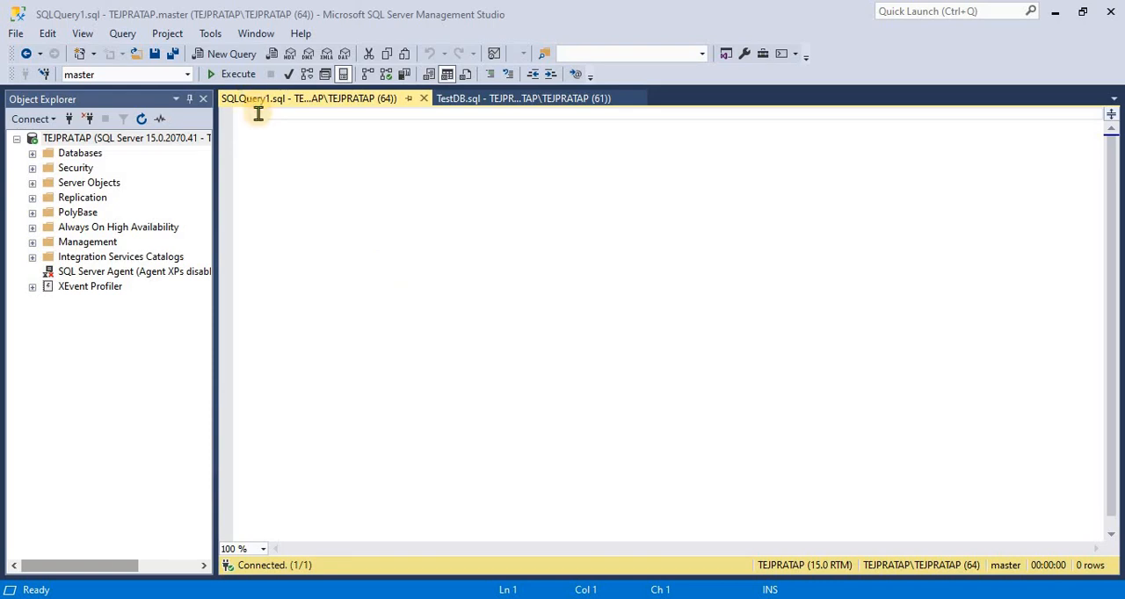
Write the query "select *from testdb" in the empty query editor and execute it
text(select )
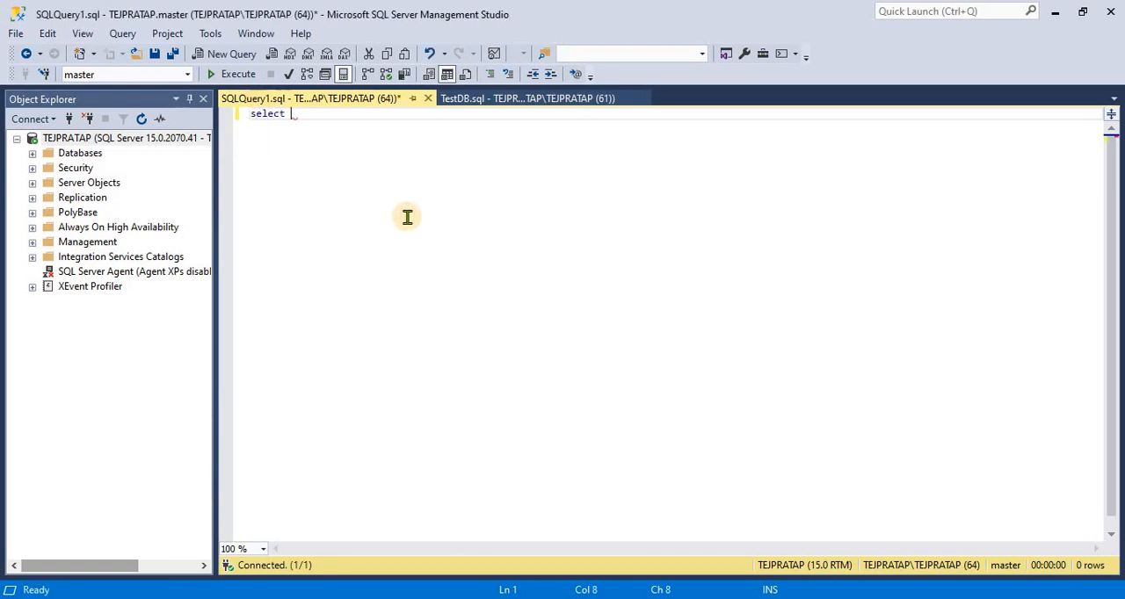
text(*from te)
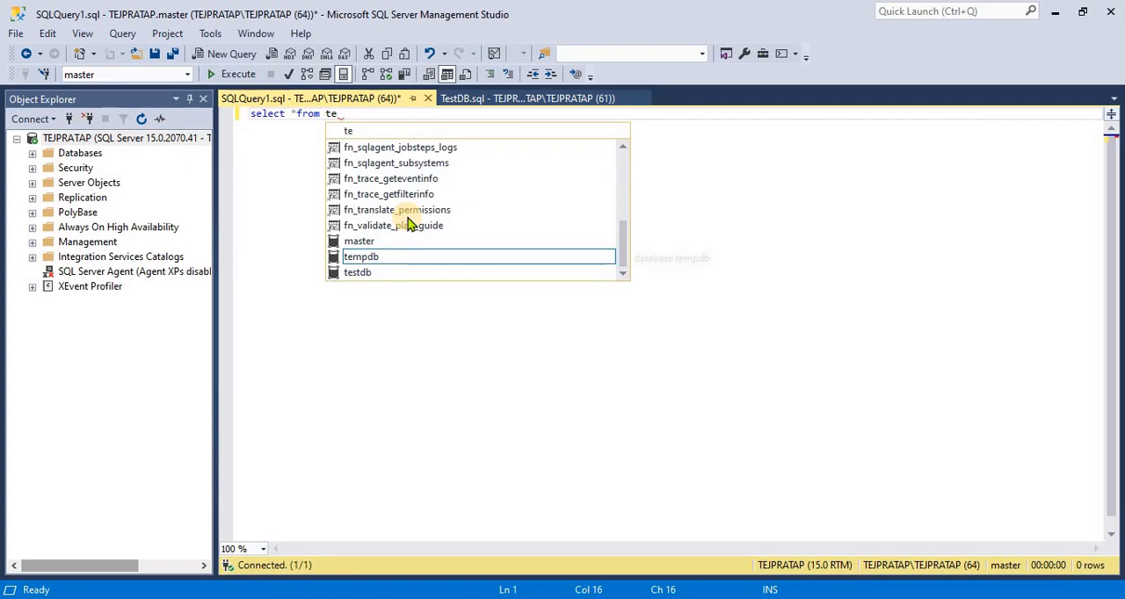
text(stdb)
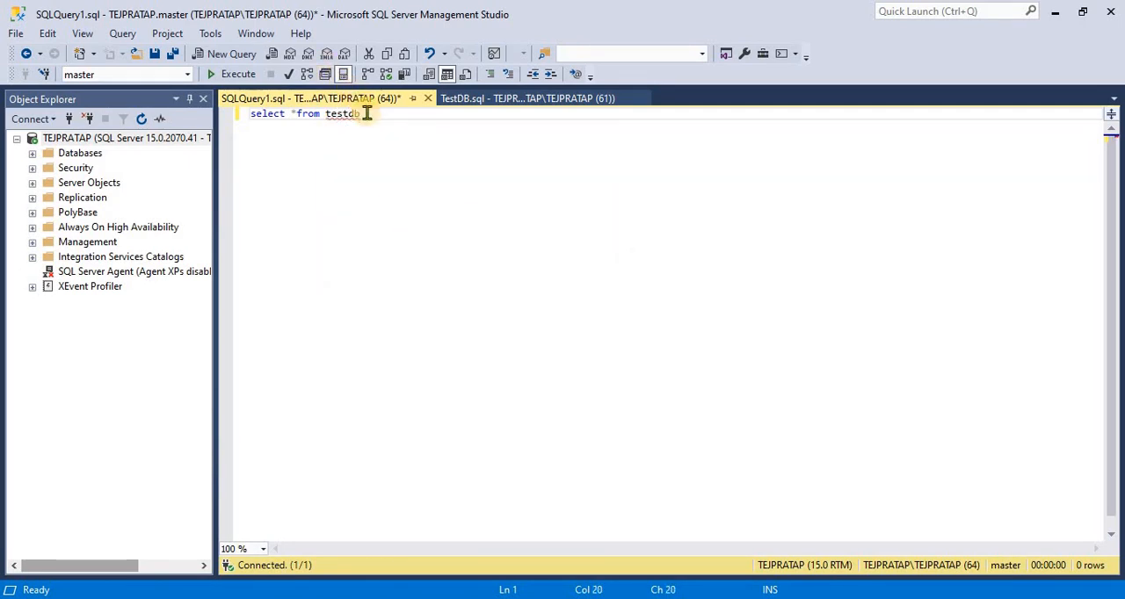
drag(364, 113, 224, 117)
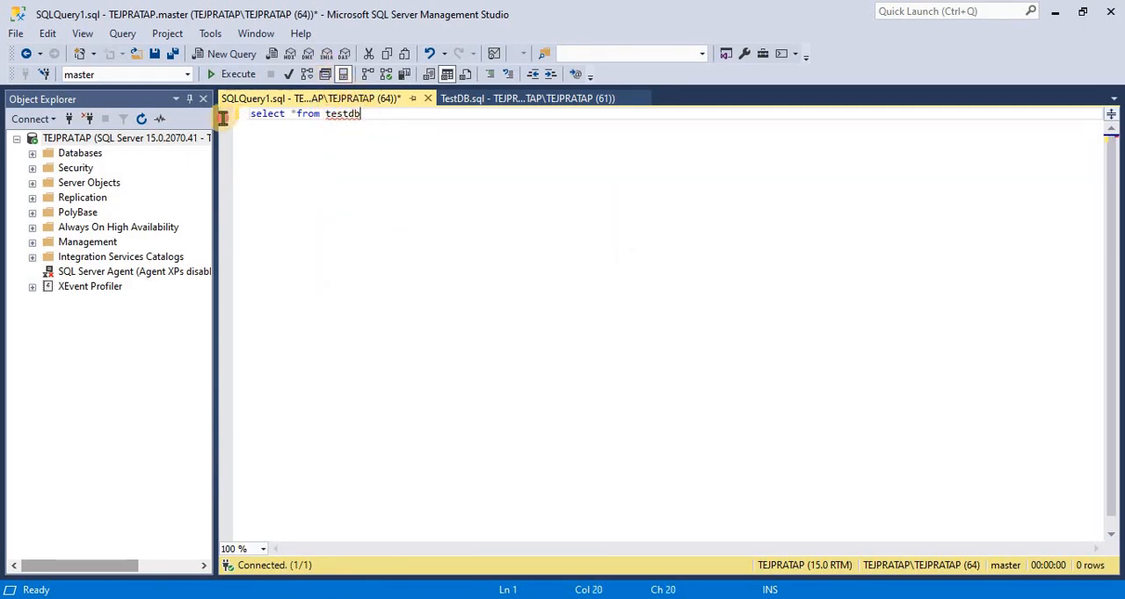
click(234, 75)
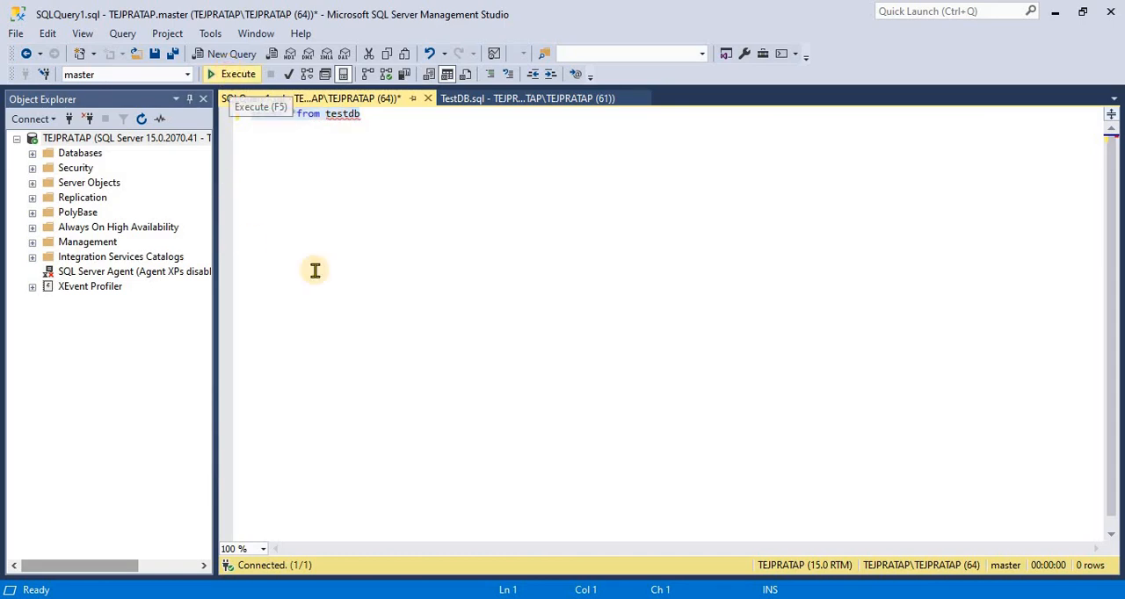
Fix the spacing around the asterisk so the query reads "select * from testdb" and execute it again
click(336, 114)
click(298, 115)
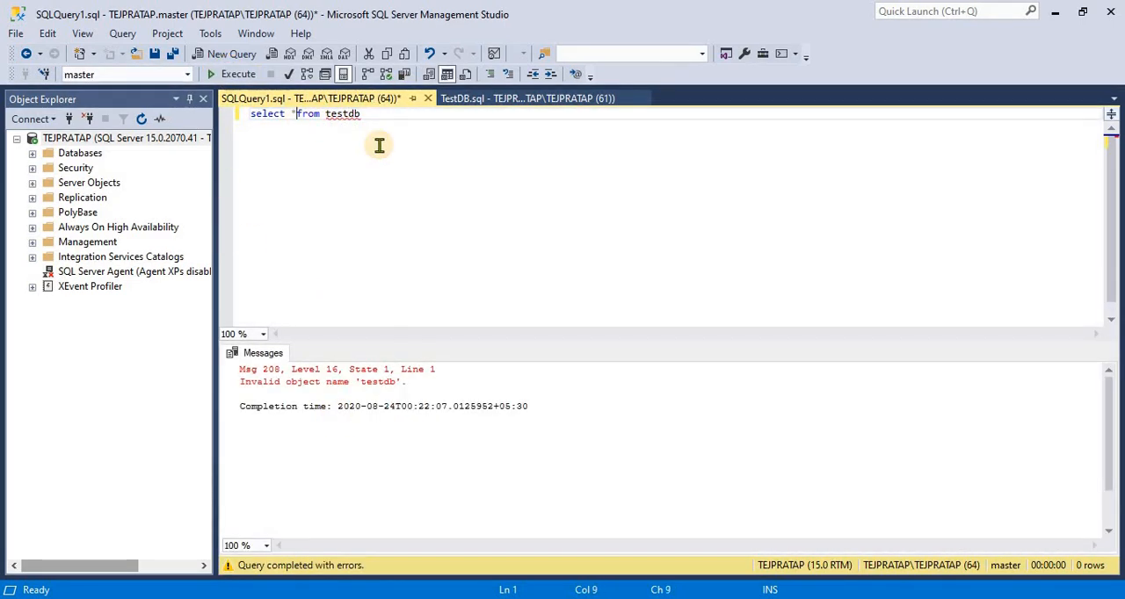
text(*)
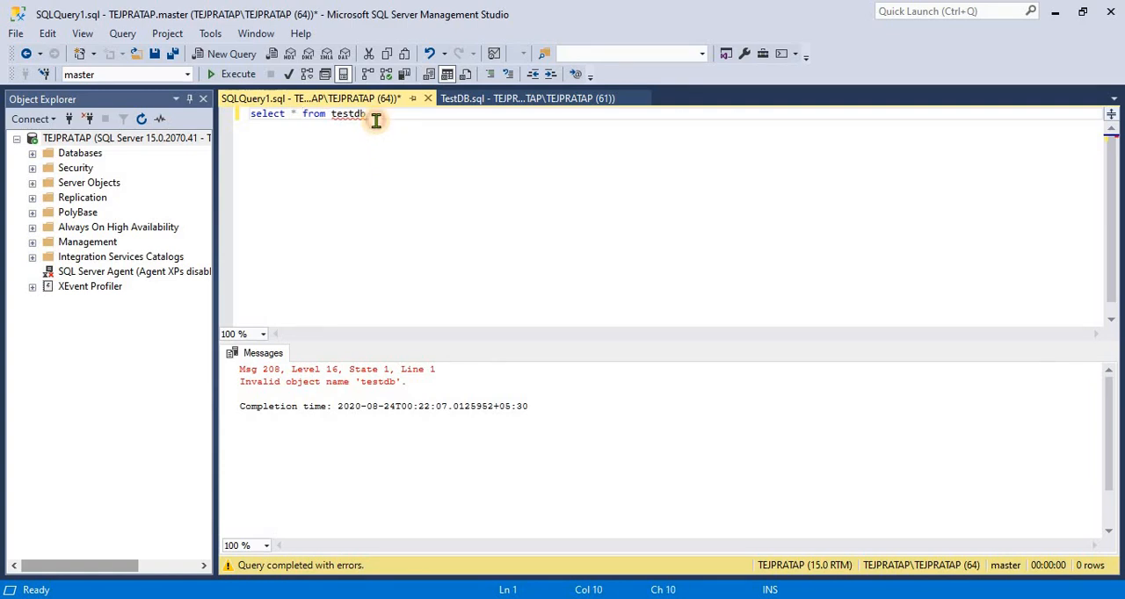
drag(372, 116, 256, 115)
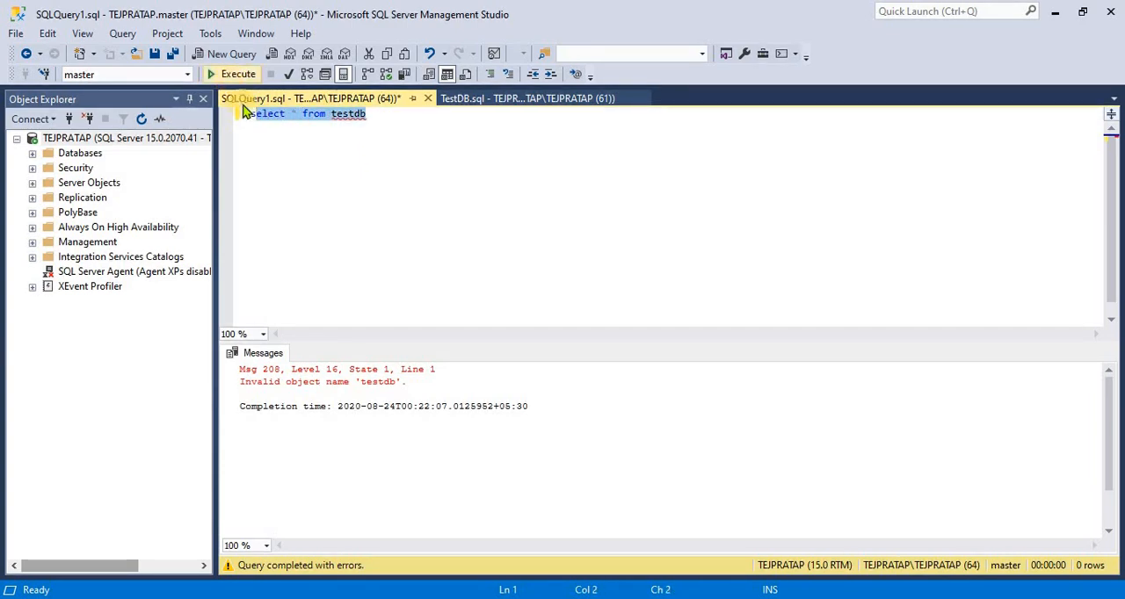
key(ctrl+a)
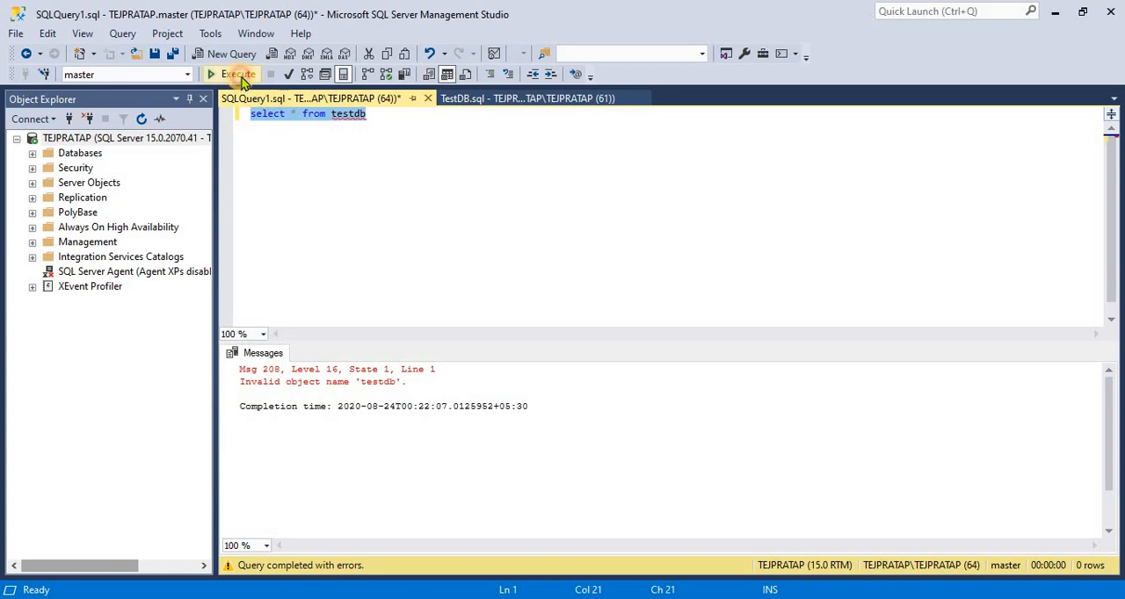
click(238, 74)
click(403, 200)
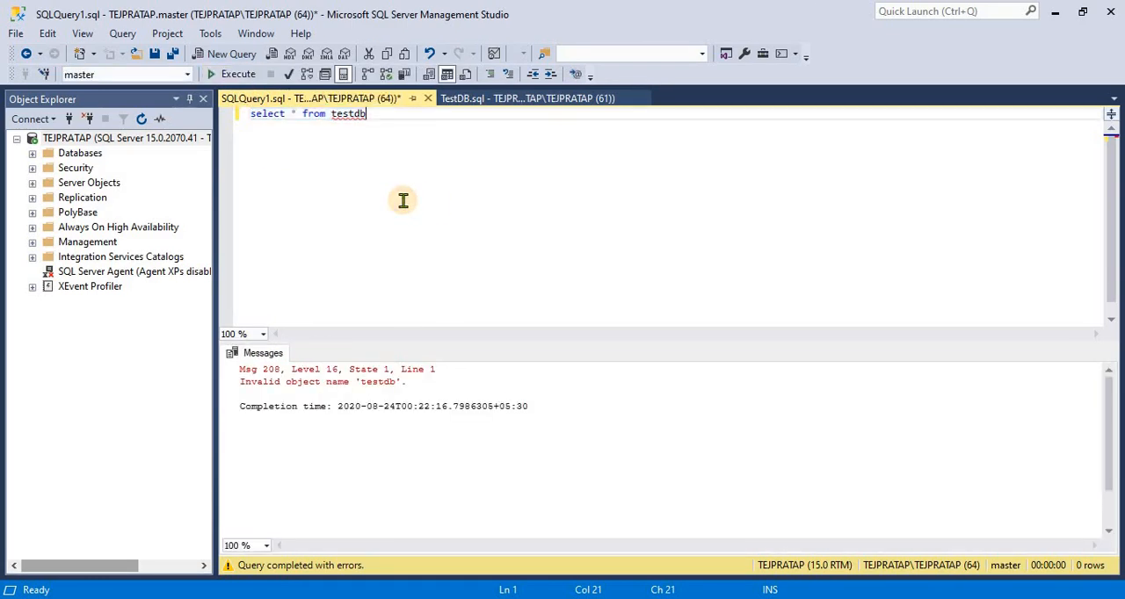
Replace the table name so the query reads "select * from emp" and execute it
key(BackSpace)
key(BackSpace)
key(BackSpace)
key(BackSpace)
key(BackSpace)
key(BackSpace)
key(BackSpace)
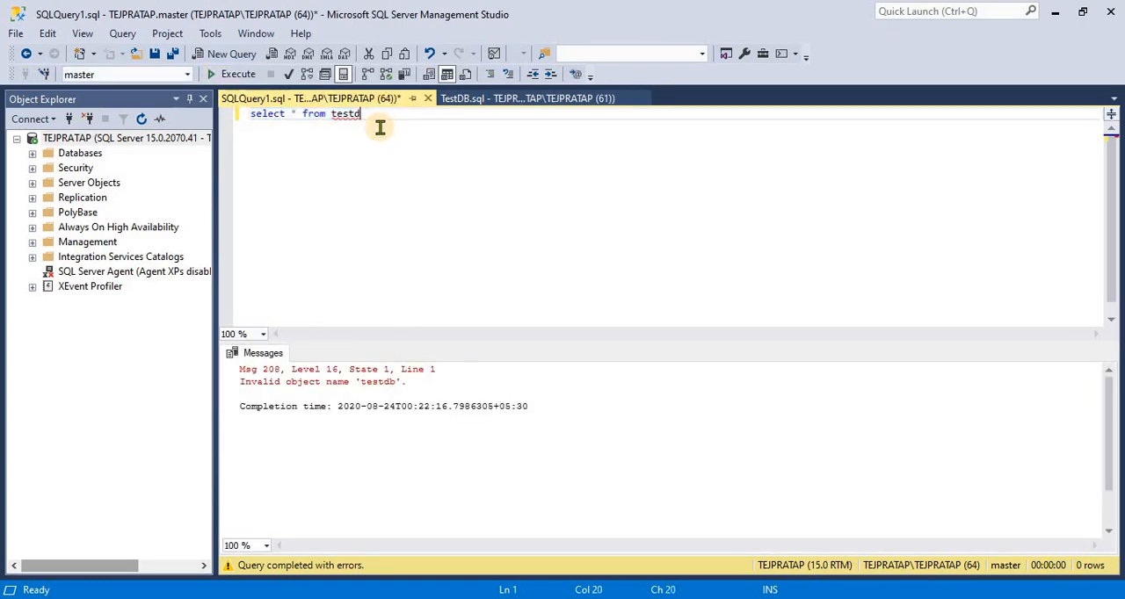
key(BackSpace)
key(BackSpace)
key(BackSpace)
text(rom te)
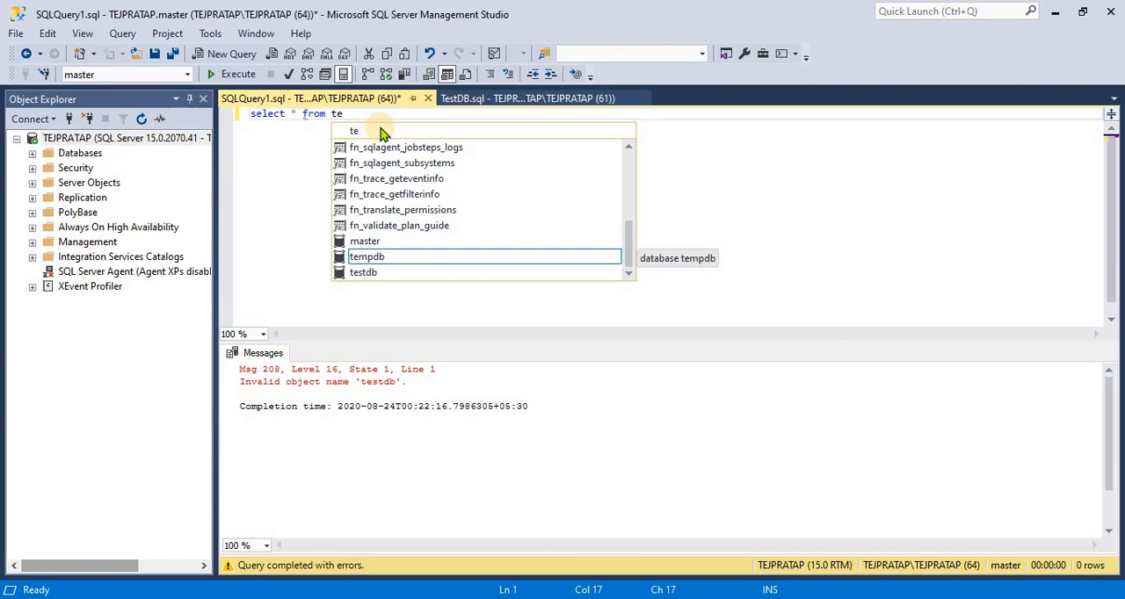
key(BackSpace)
key(BackSpace)
text(emp)
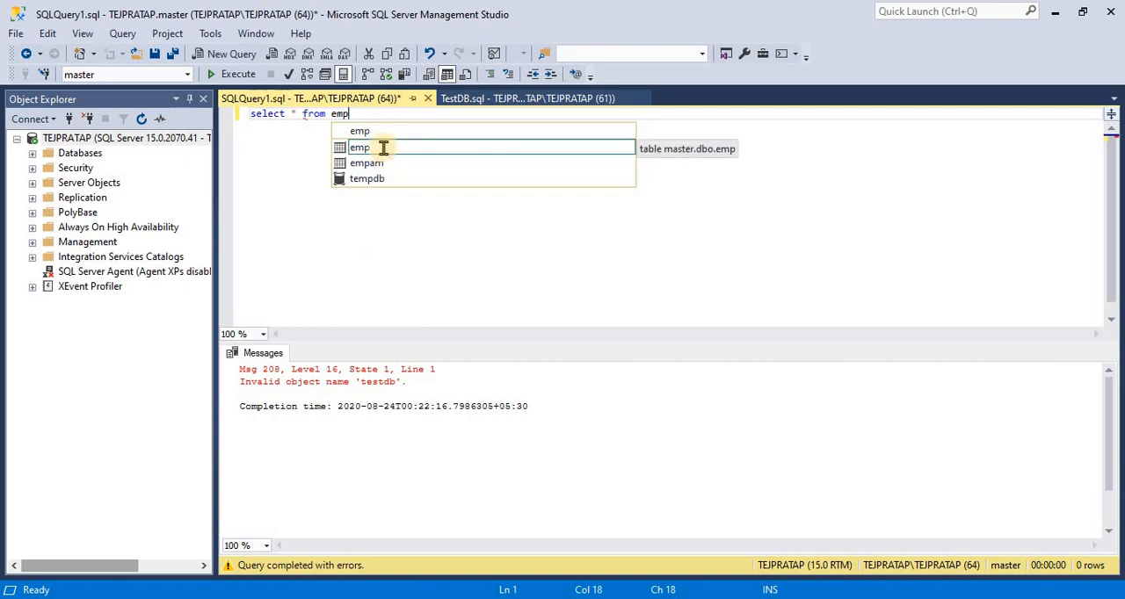
key(Escape)
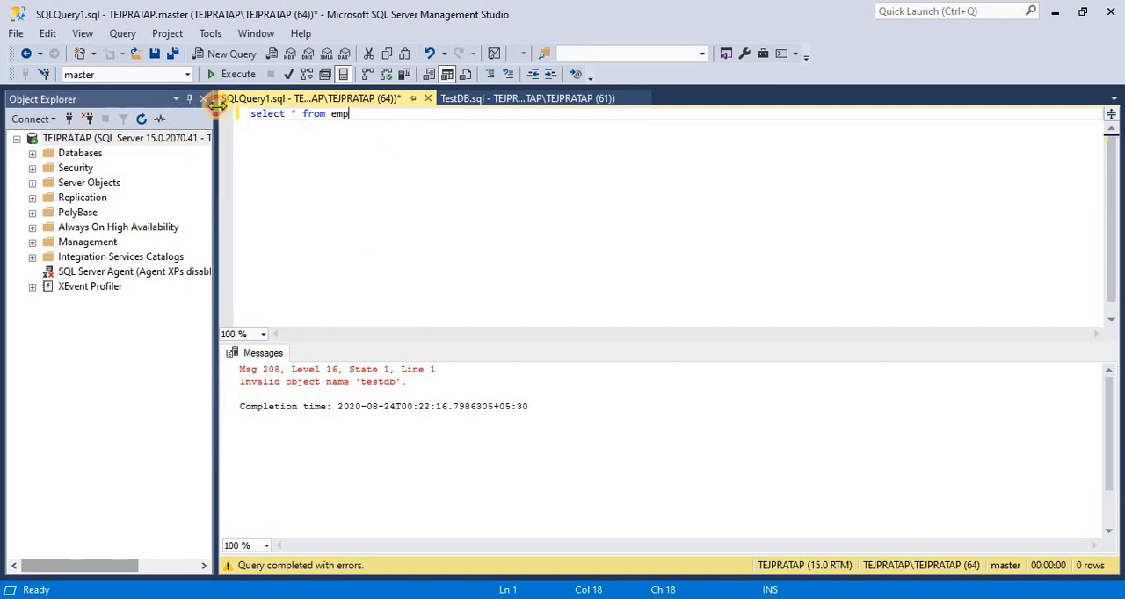
key(shift+Home)
click(236, 74)
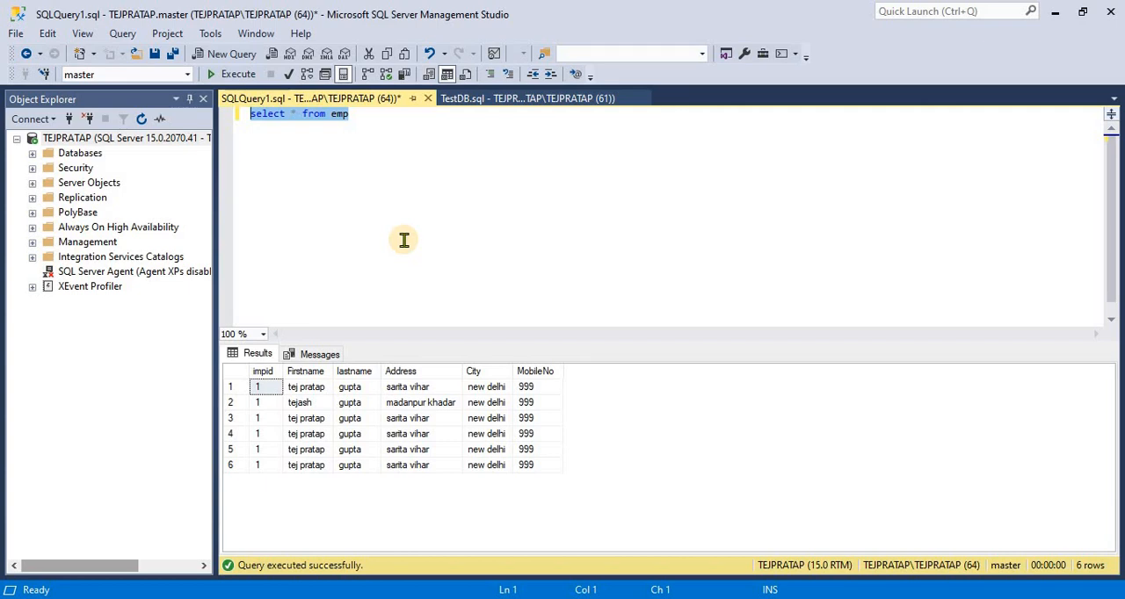
Launch the Windows Command Prompt by running cmd
key(super+r)
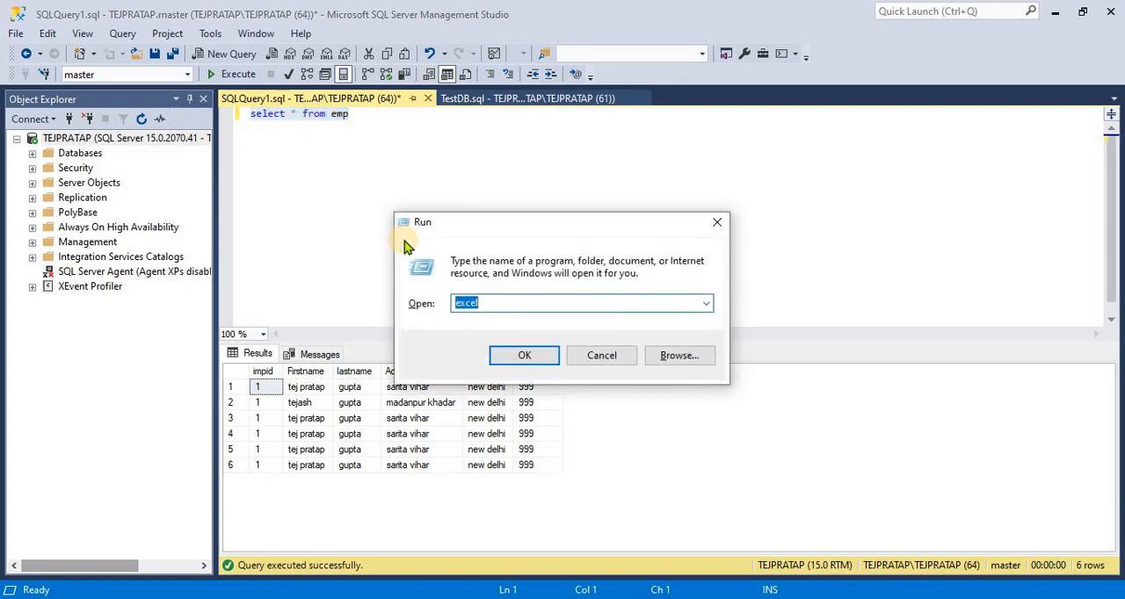
text(cmd)
key(Return)
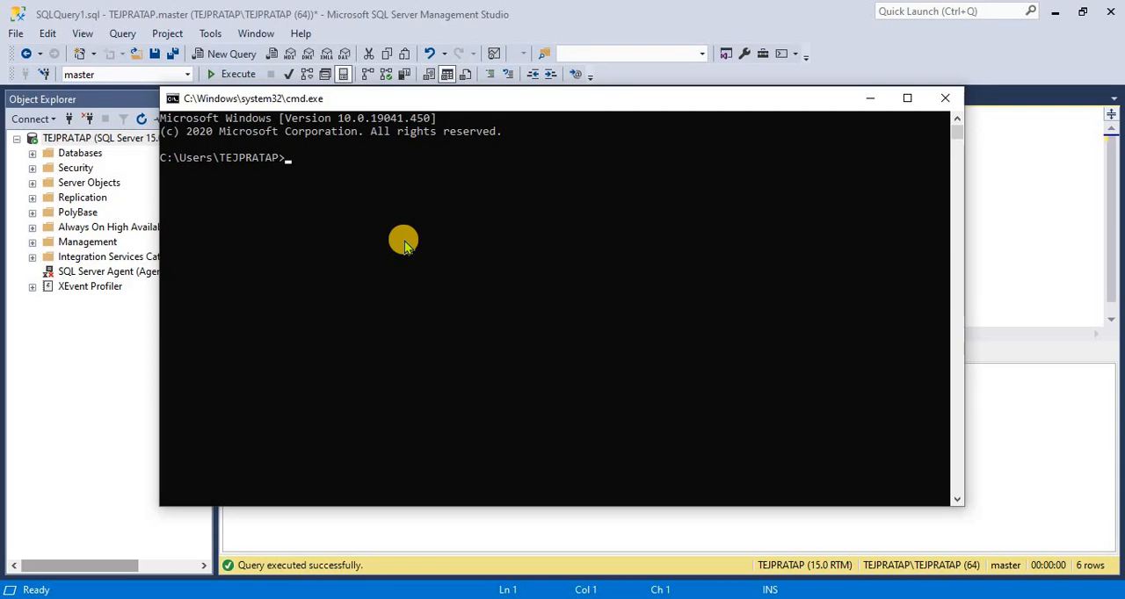
Show the desktop and create a new folder there, keeping its default name
key(super+d)
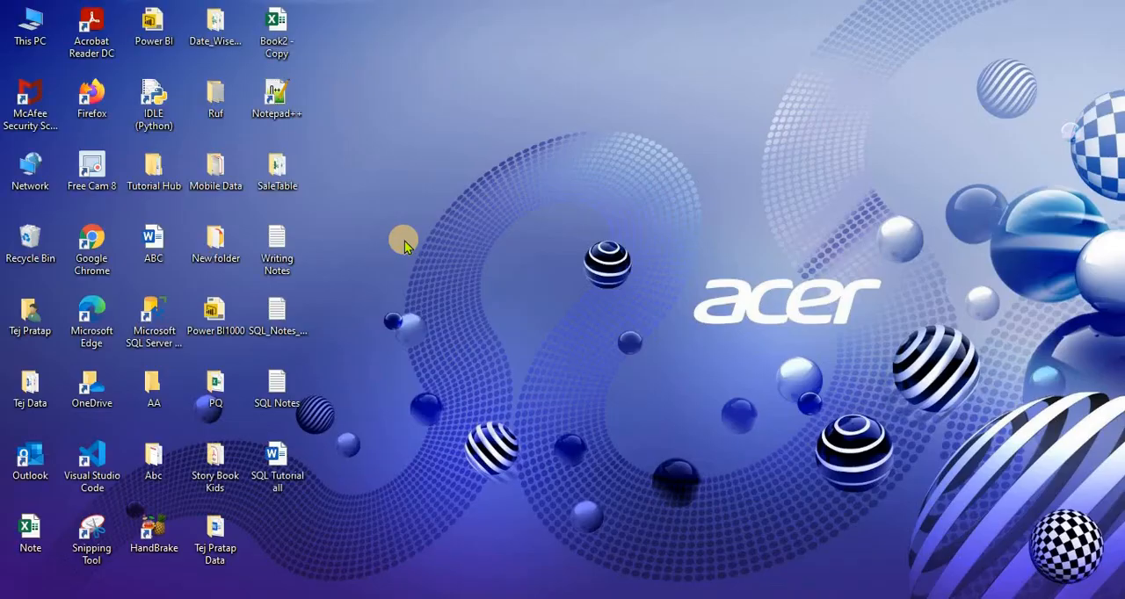
right_click(510, 90)
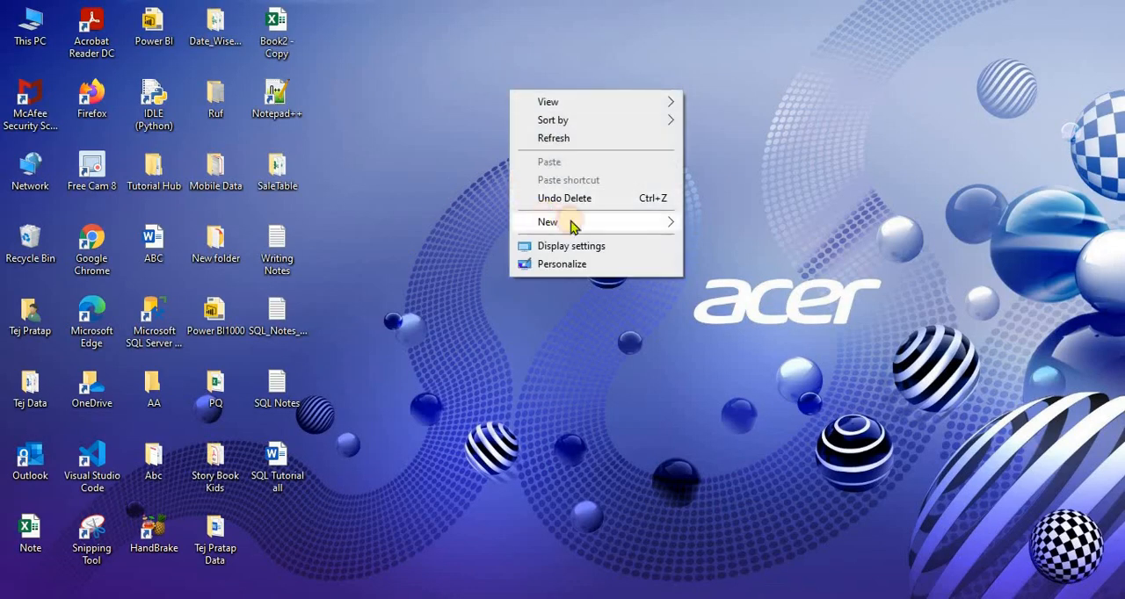
mouse_move(676, 224)
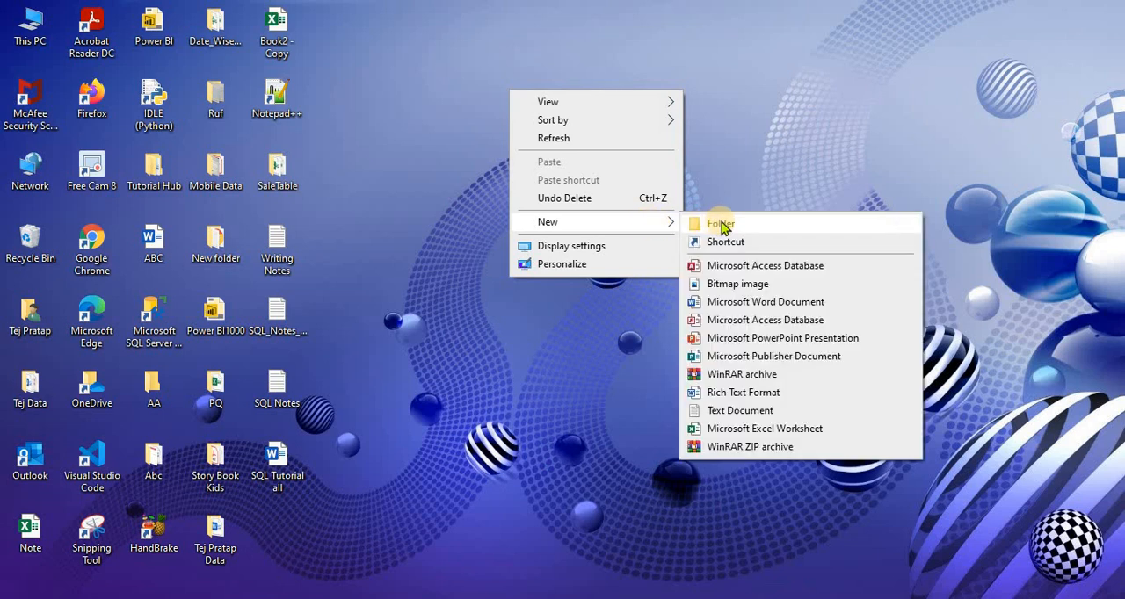
click(719, 221)
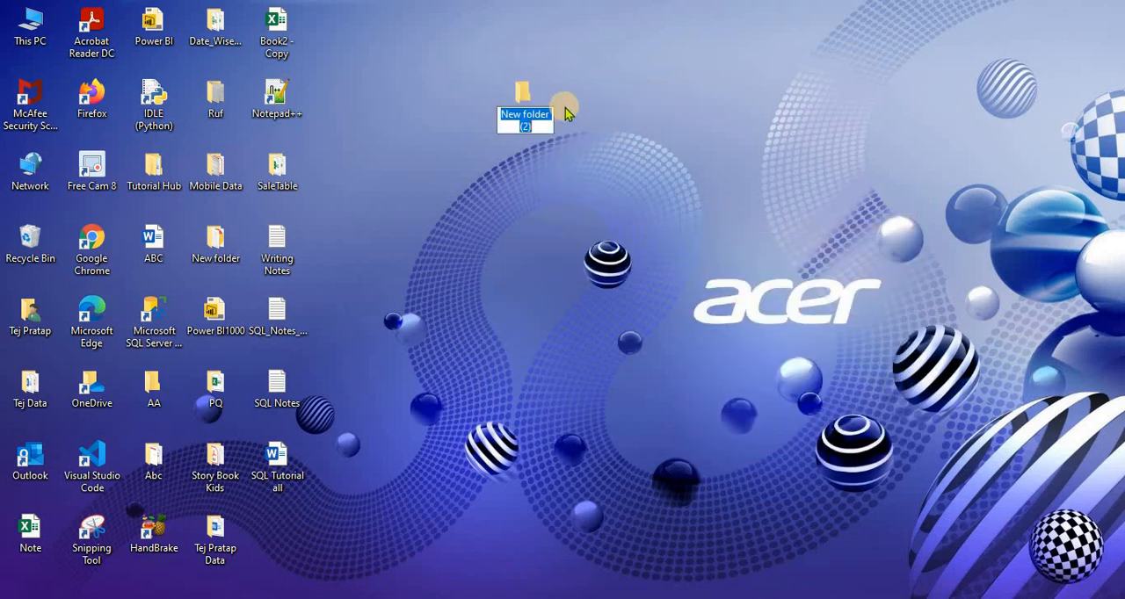
key(Return)
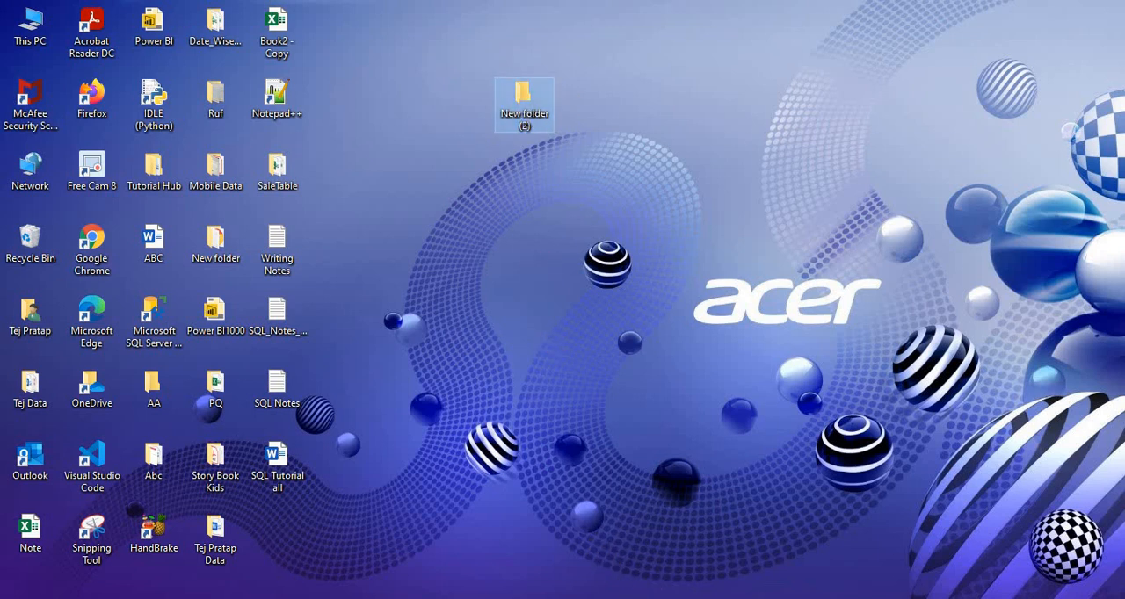
click(649, 598)
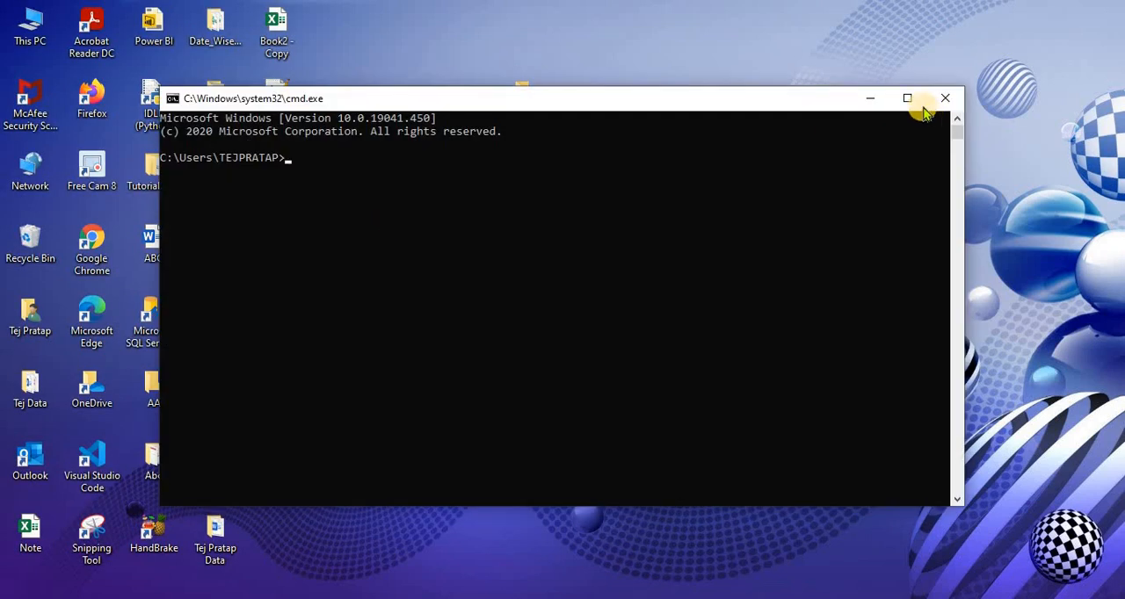
click(868, 98)
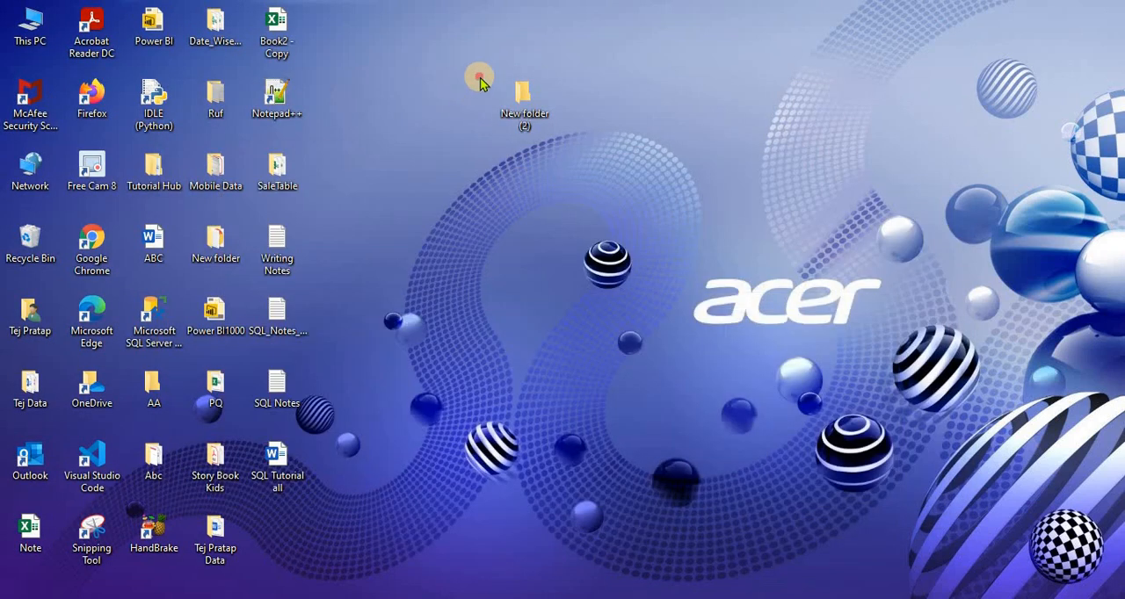
drag(479, 81, 589, 172)
click(590, 174)
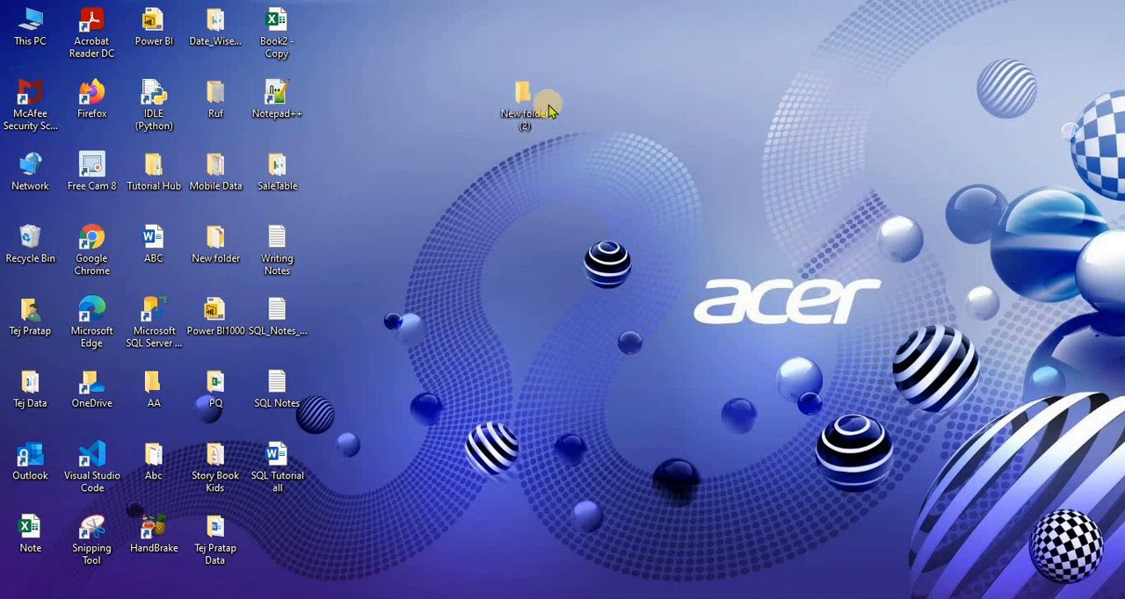
right_click(614, 138)
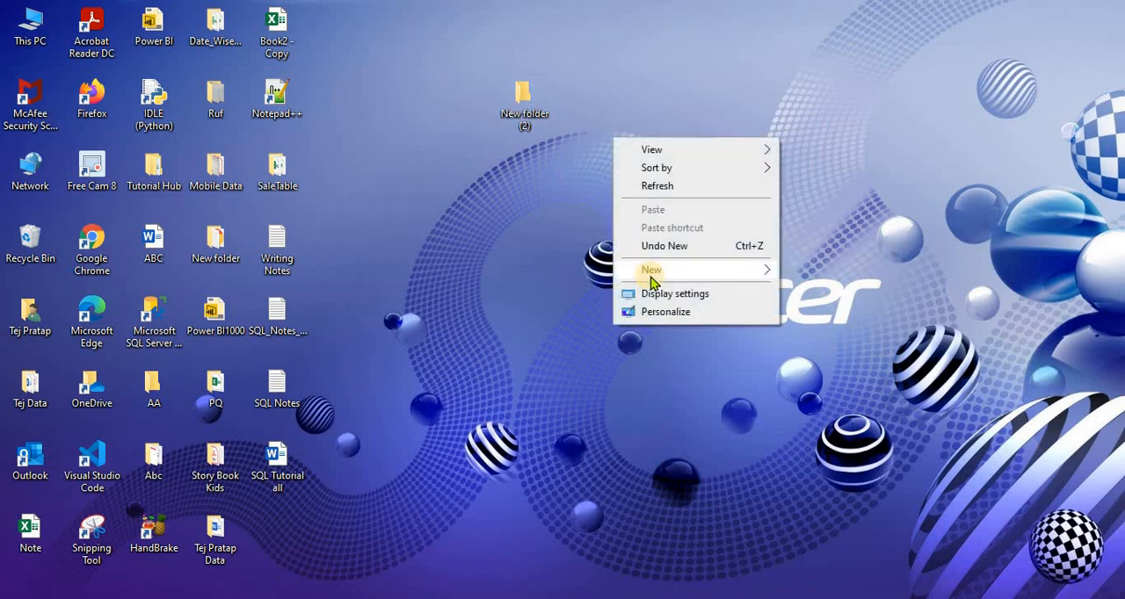
mouse_move(652, 279)
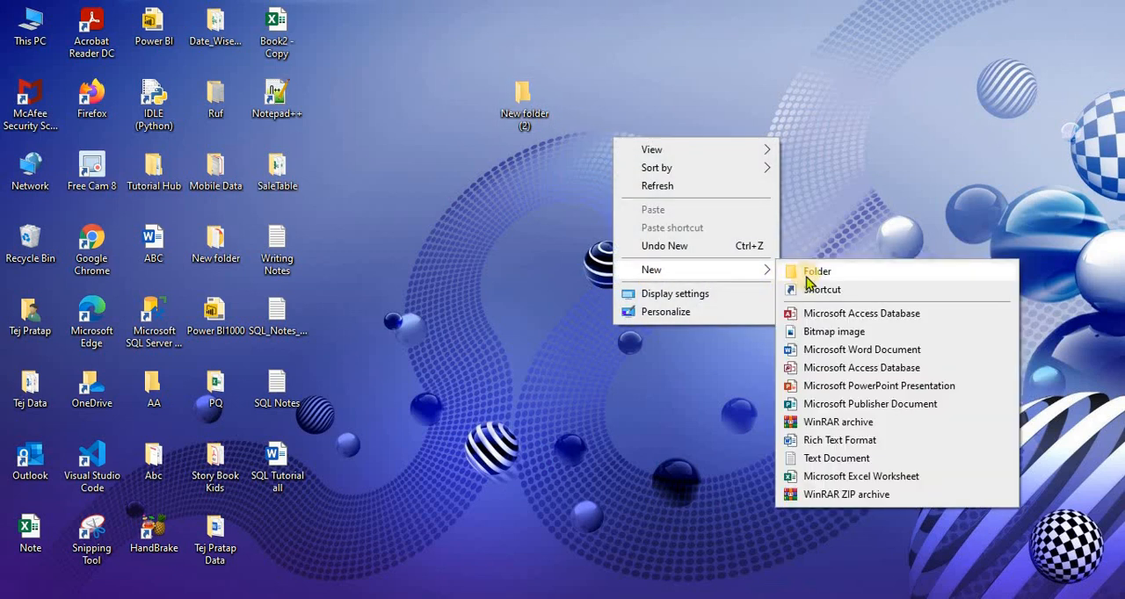
click(479, 225)
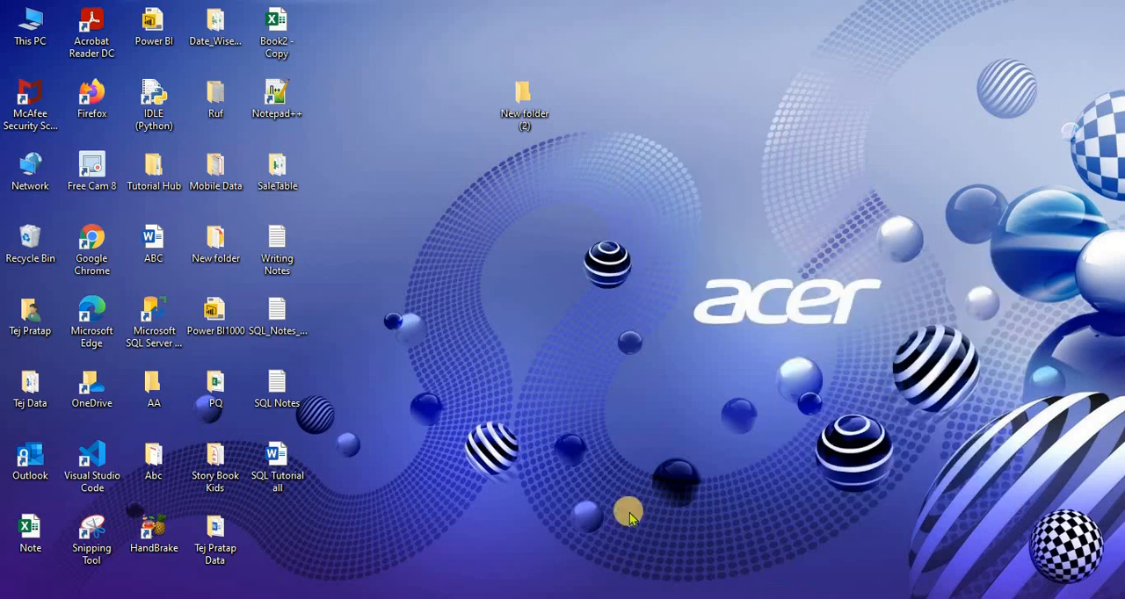
Switch to the Command Prompt, maximize its window, and go up two directory levels with cd.. to the C:\ root
click(326, 598)
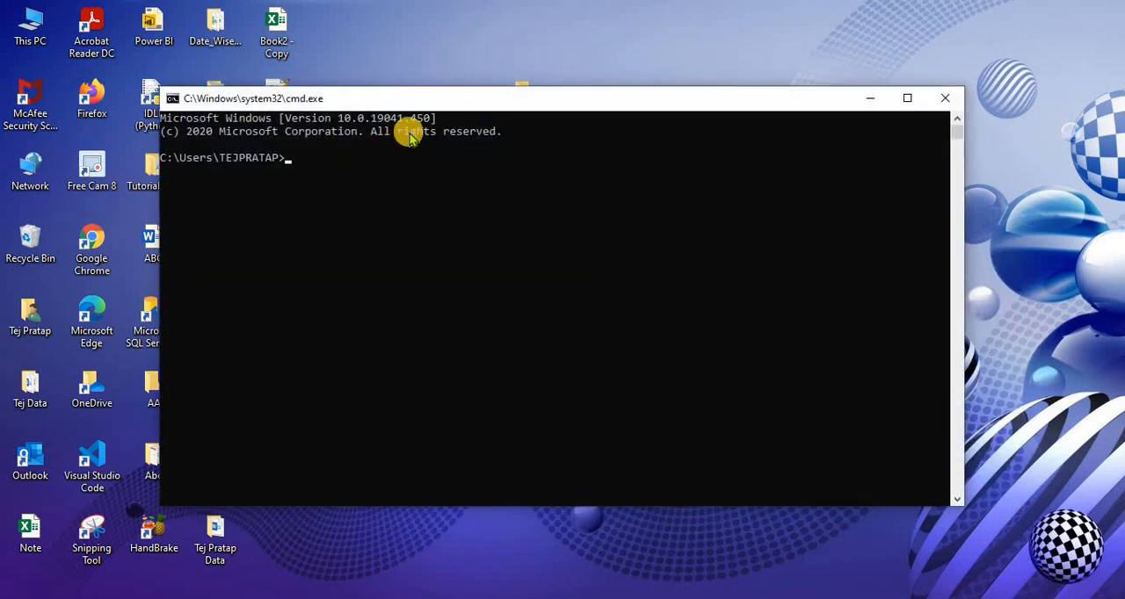
double_click(463, 104)
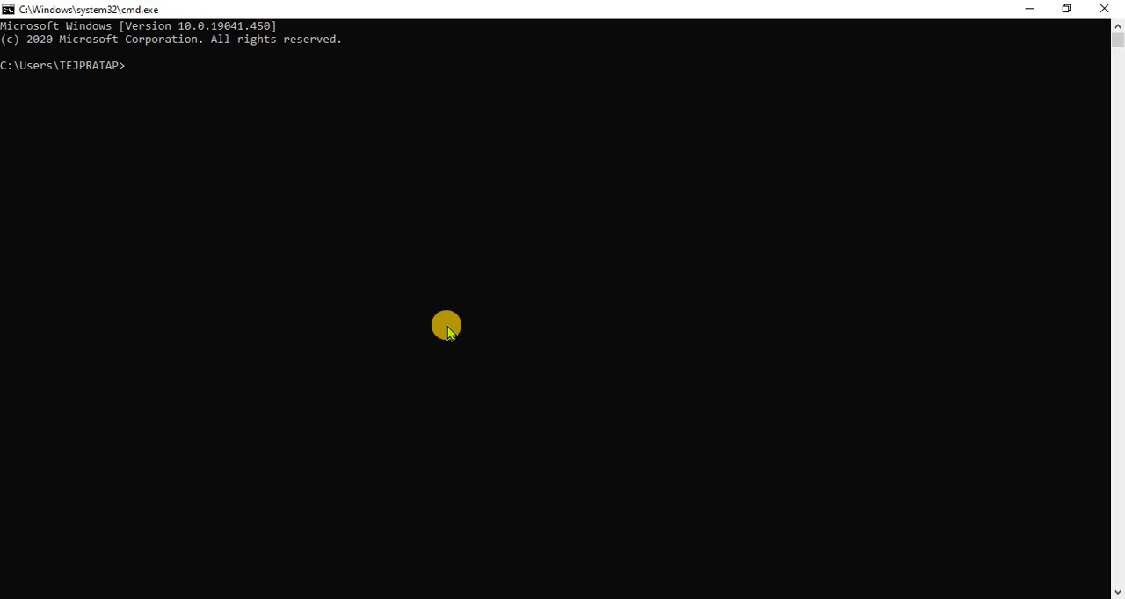
text(cd..)
key(Return)
text(cd..)
key(Return)
Create a directory named ram in C:\ with md and change into it with cd
text(md ram)
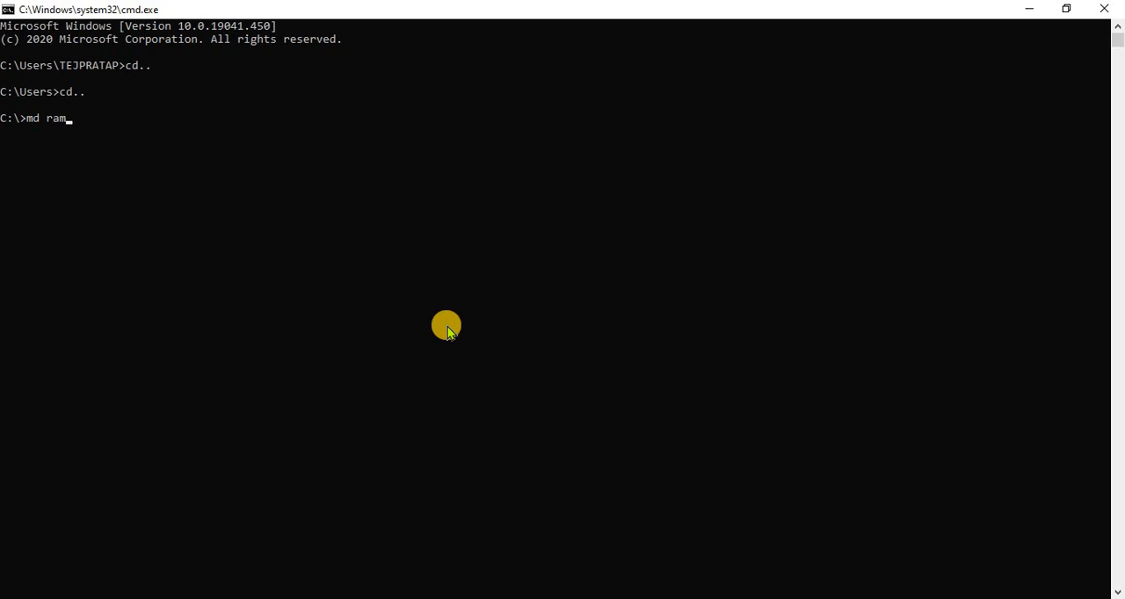
key(Return)
text(cd ram)
key(Return)
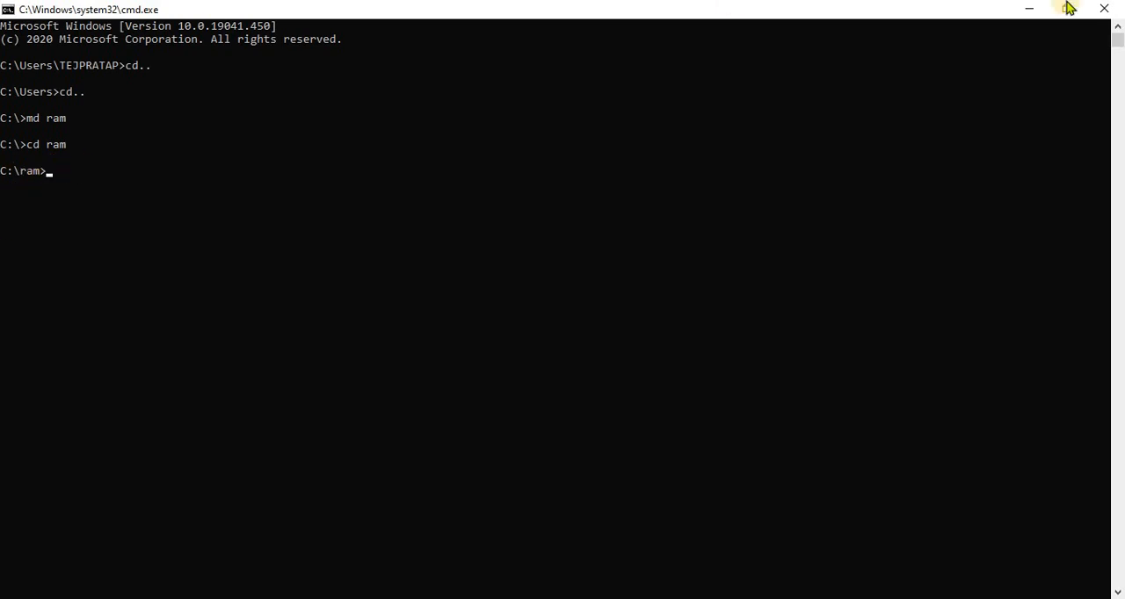
Minimize the Command Prompt and open the Windows (C:) drive in File Explorer to check for the ram folder
click(1035, 8)
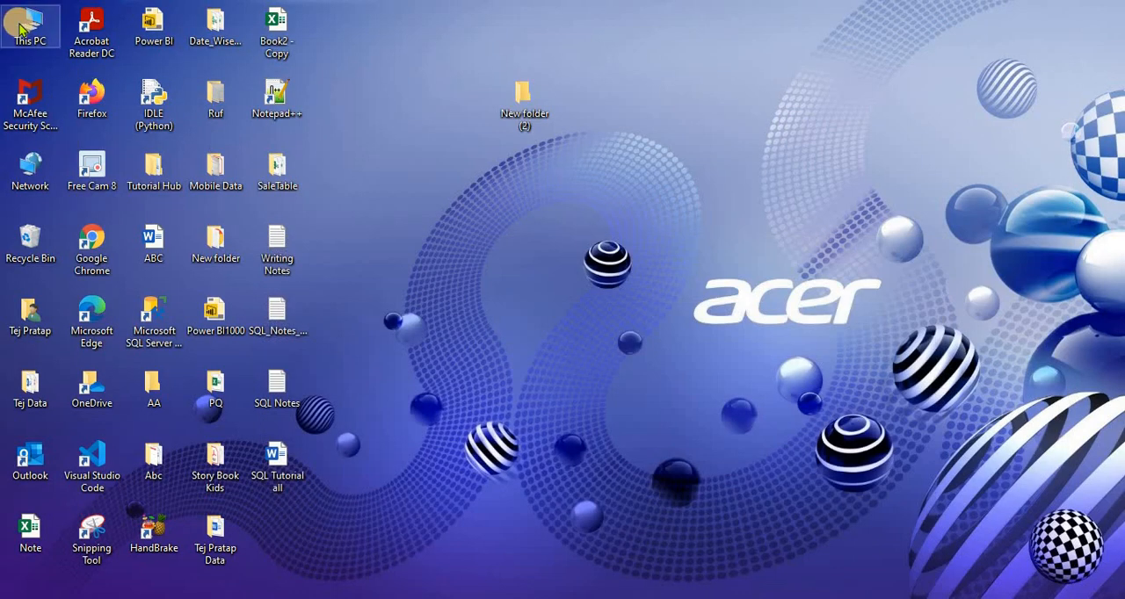
double_click(21, 29)
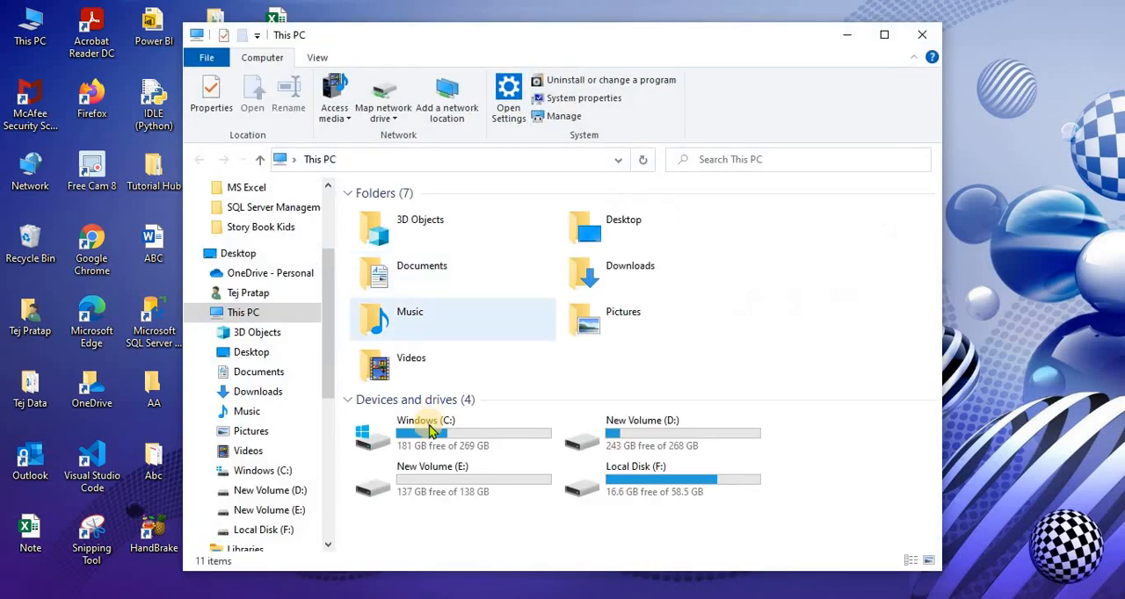
double_click(429, 429)
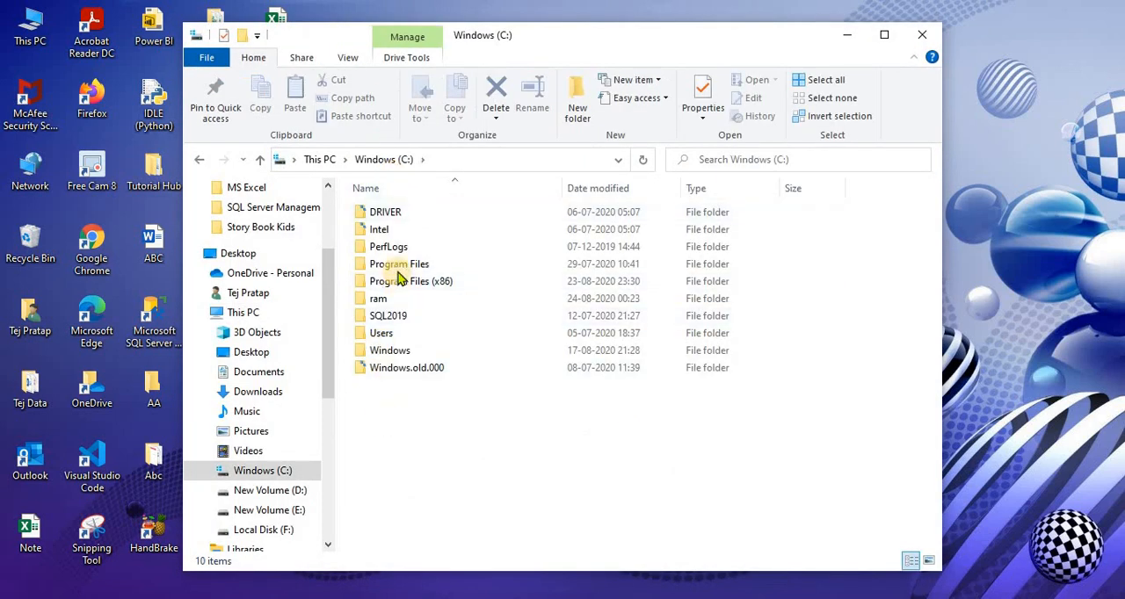
Open the ram folder to check its contents, go back to the C: drive and close File Explorer
click(385, 301)
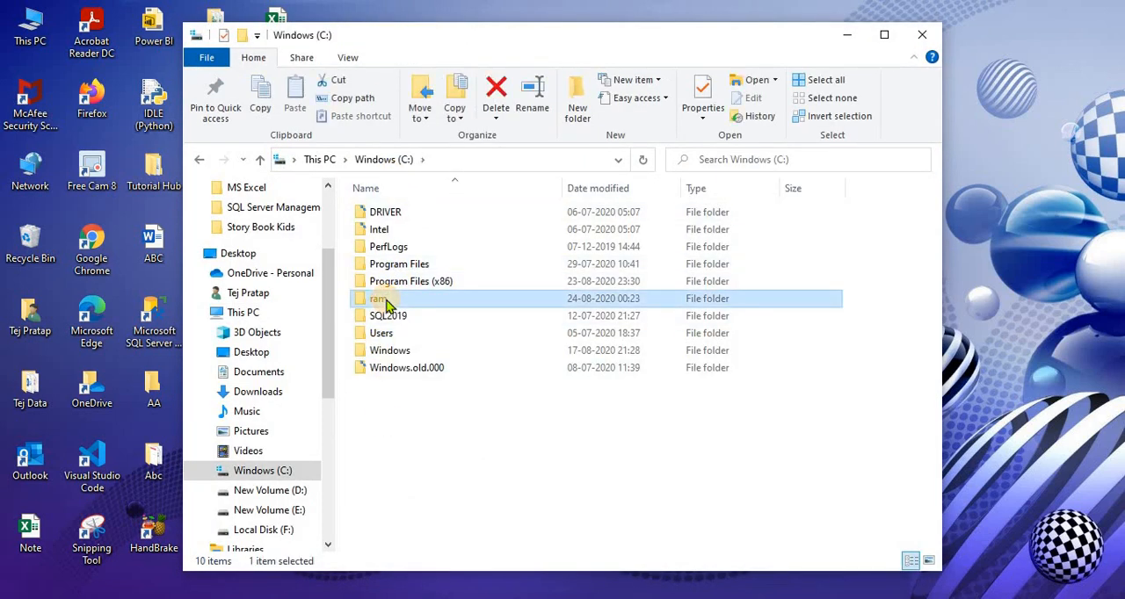
double_click(385, 300)
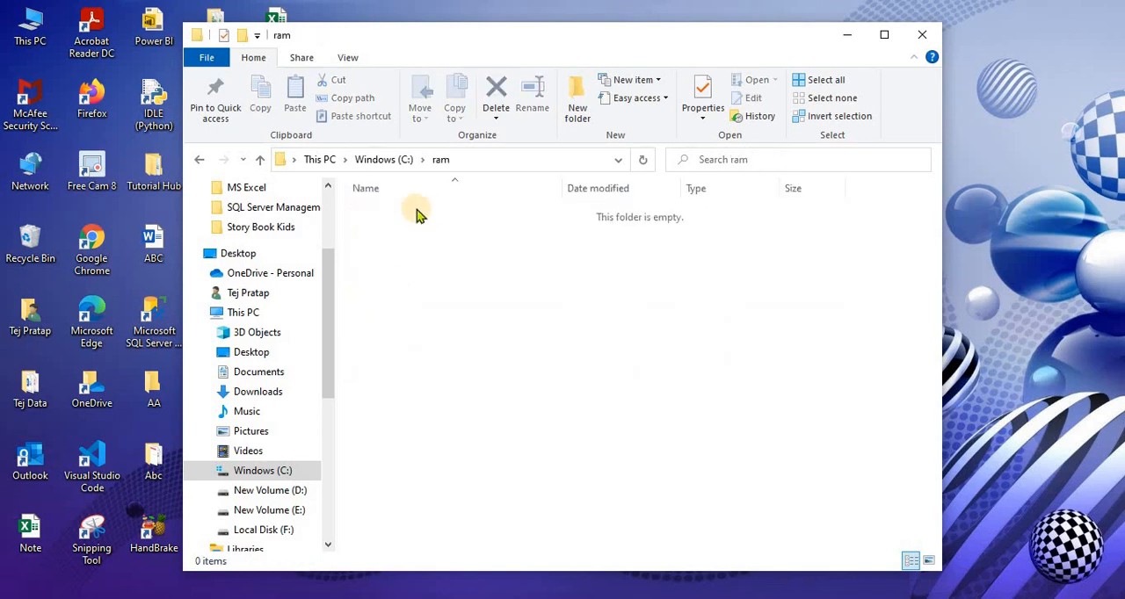
click(387, 162)
click(918, 37)
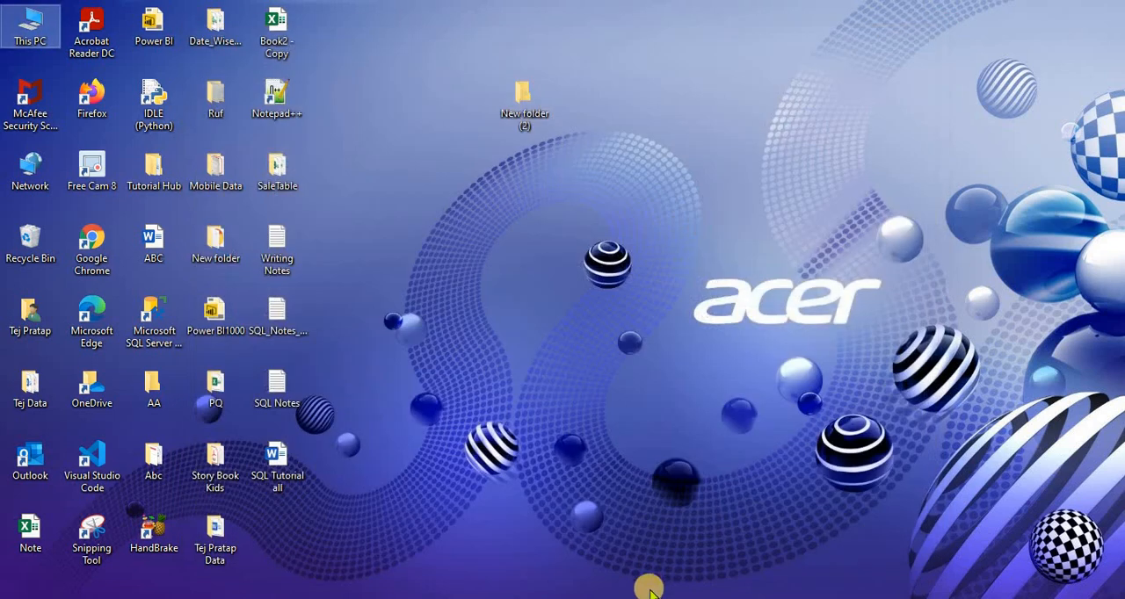
Switch back to the Command Prompt and close it with the exit command
click(648, 597)
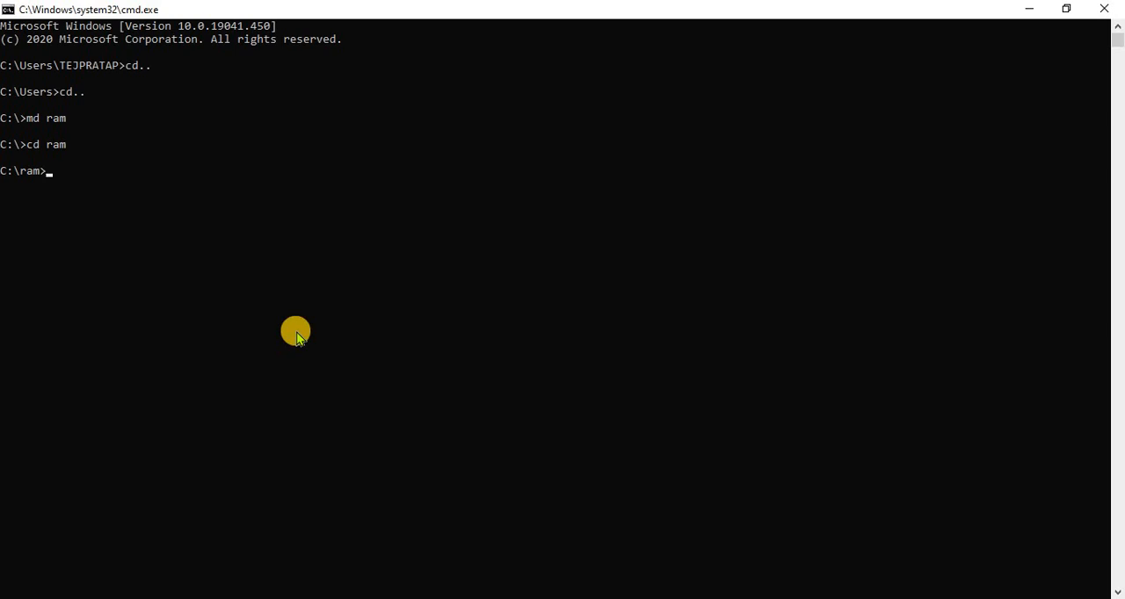
text(exit)
key(Return)
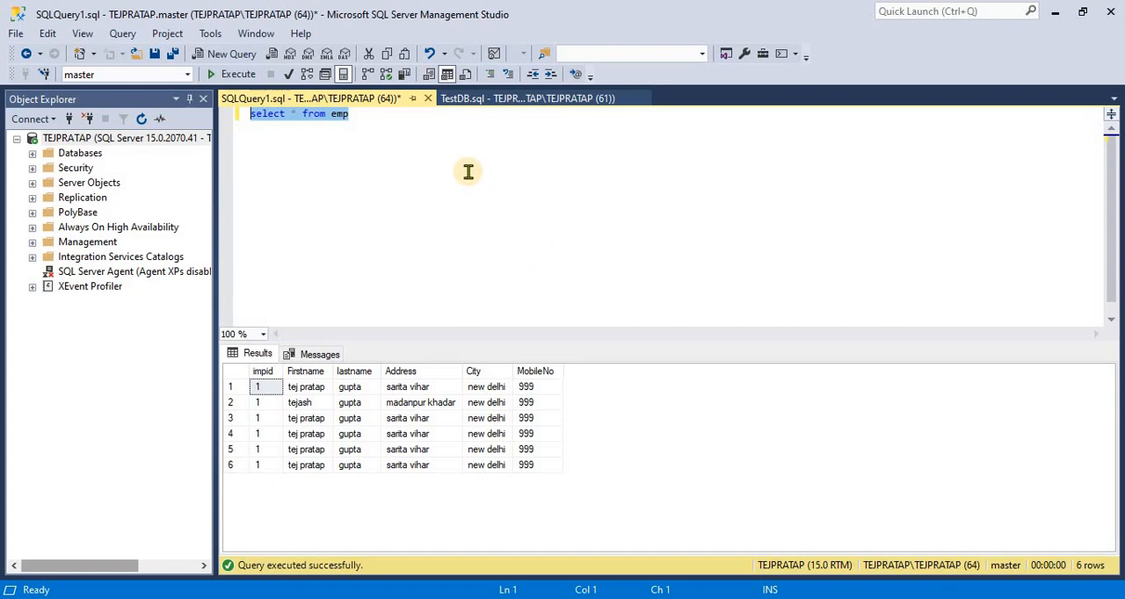
Switch to the Book1 workbook in Excel and examine the employee data in A1:F6
click(614, 291)
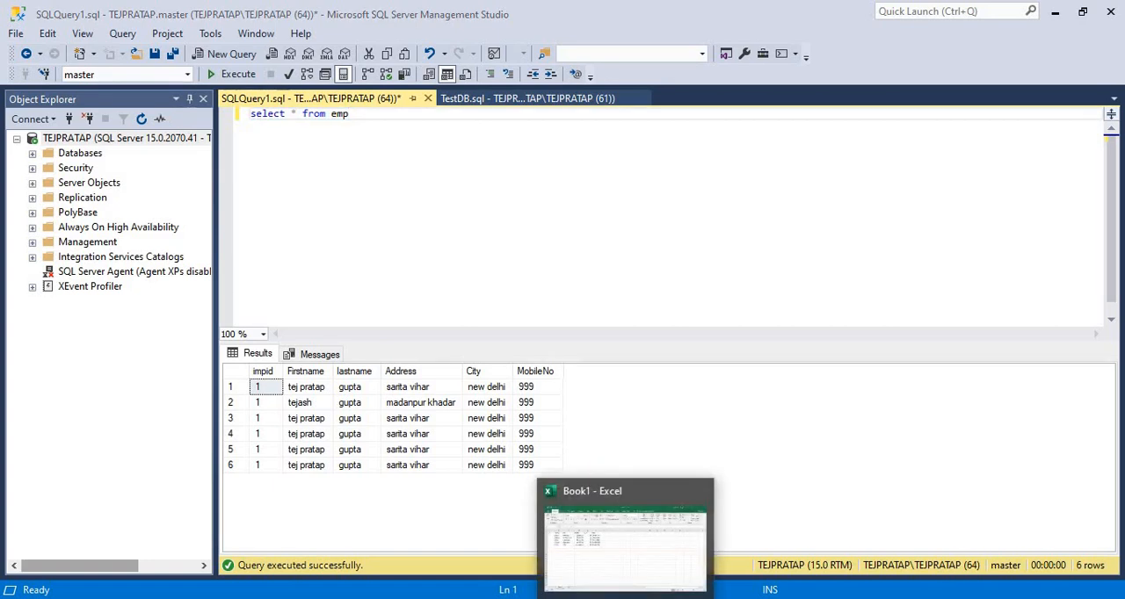
click(615, 532)
click(163, 213)
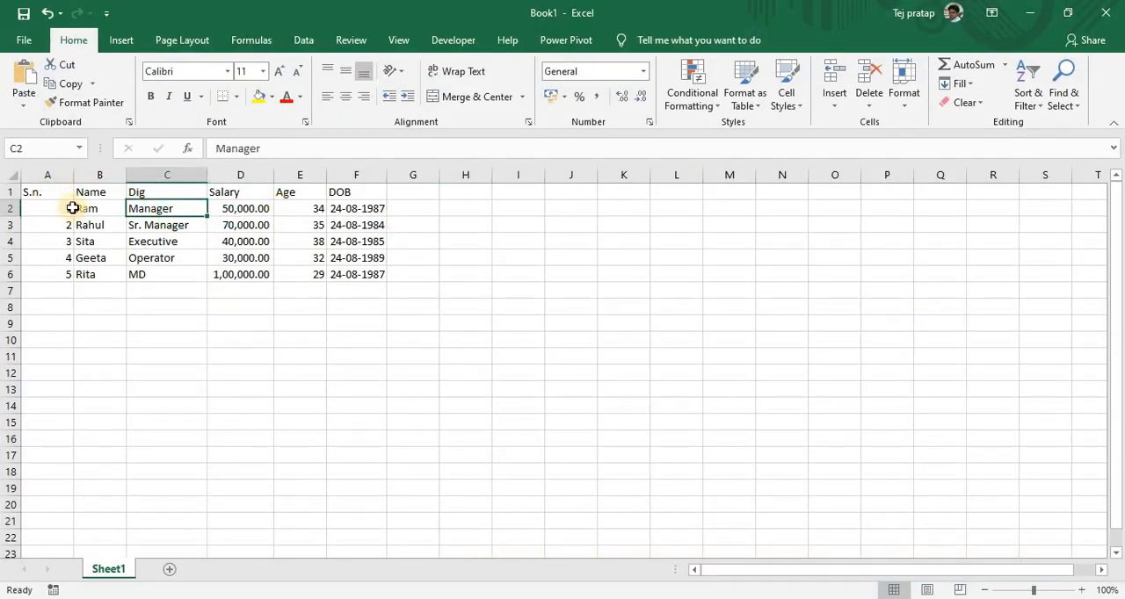
drag(49, 193, 369, 274)
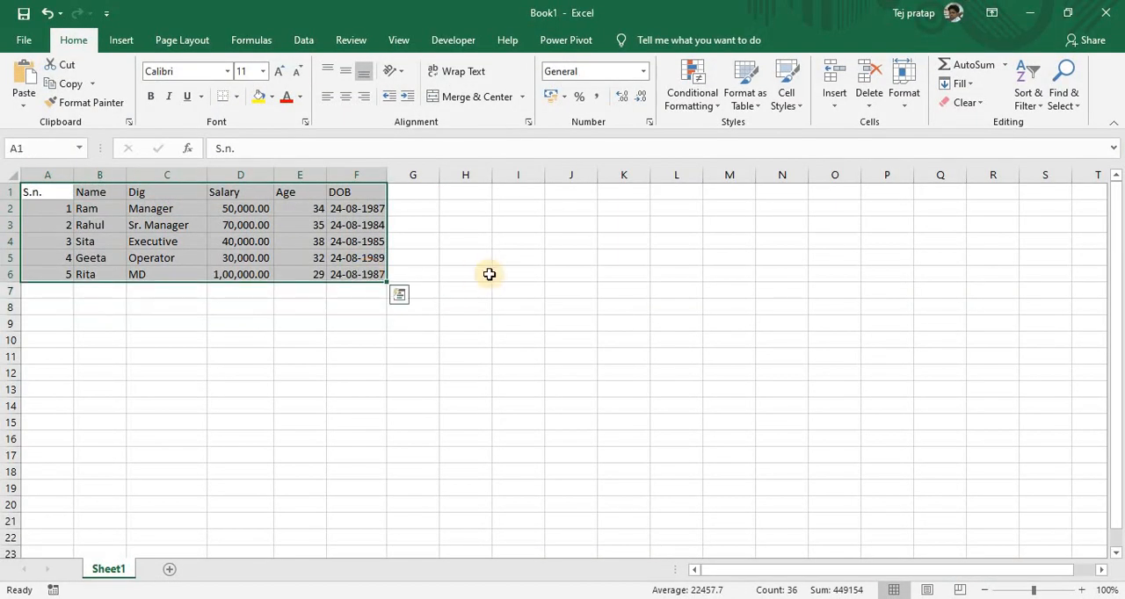
click(485, 274)
click(192, 243)
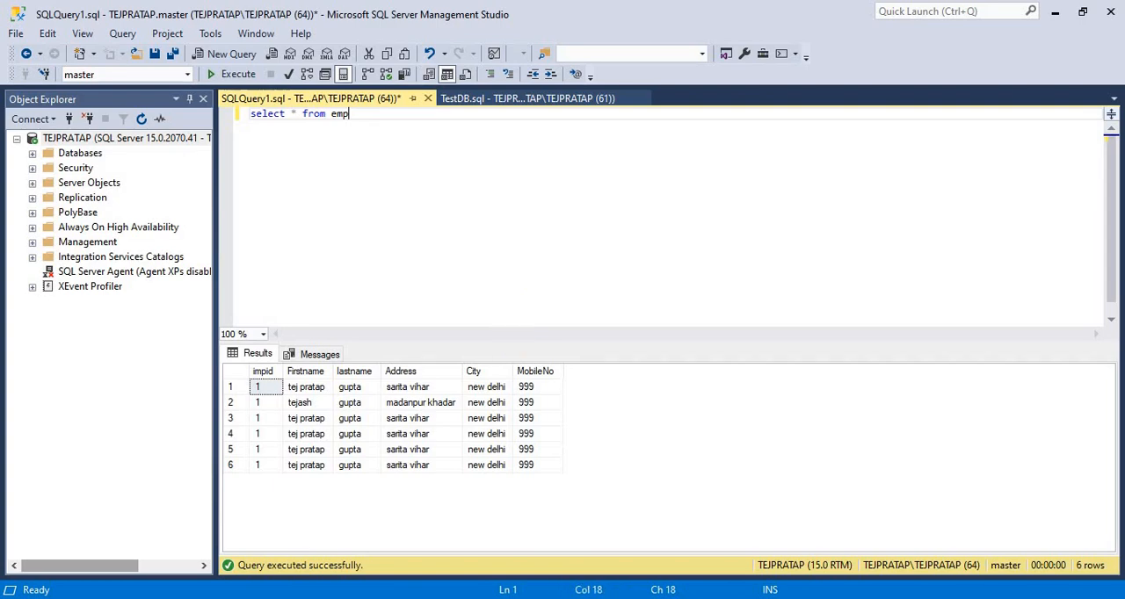
Return to Book1 in Excel and convert the range A1:F6 into a table with headers
click(625, 598)
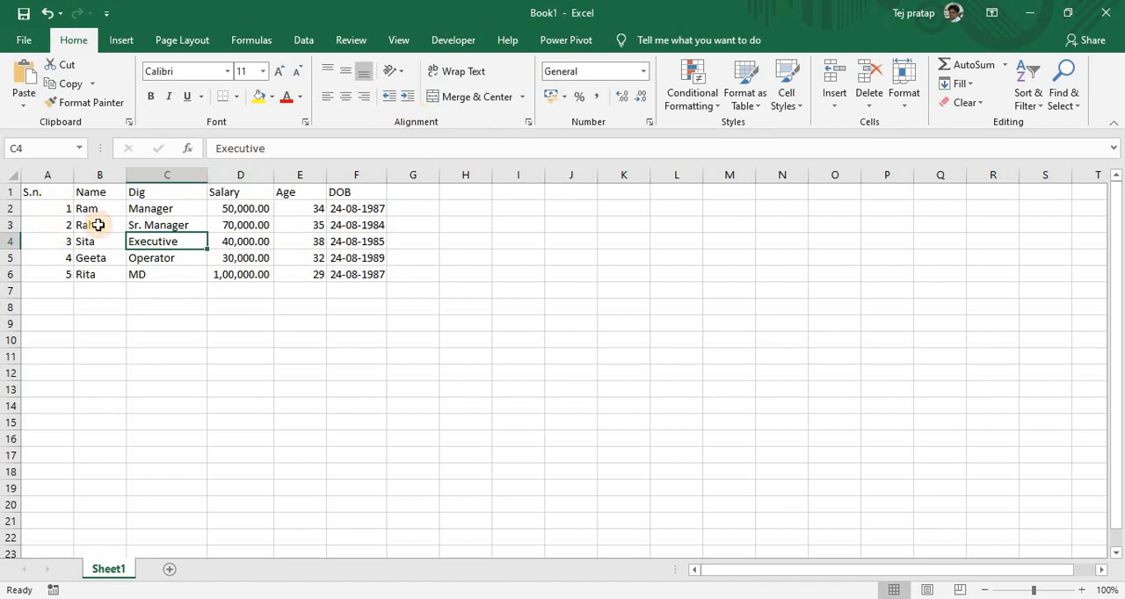
drag(35, 192, 353, 274)
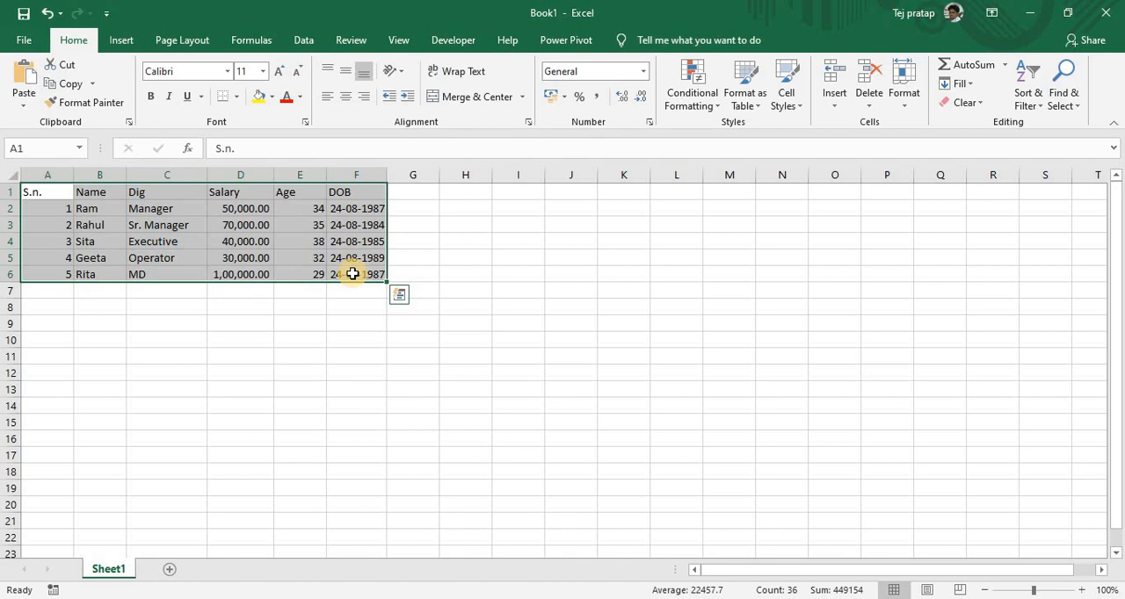
click(123, 223)
drag(62, 191, 377, 274)
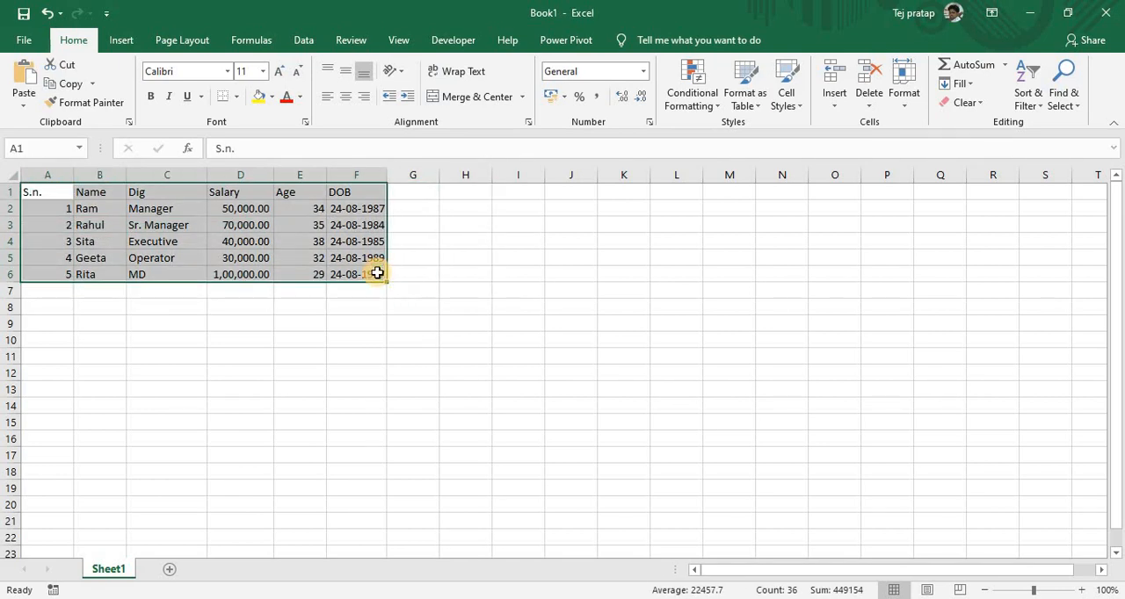
key(ctrl+t)
click(809, 310)
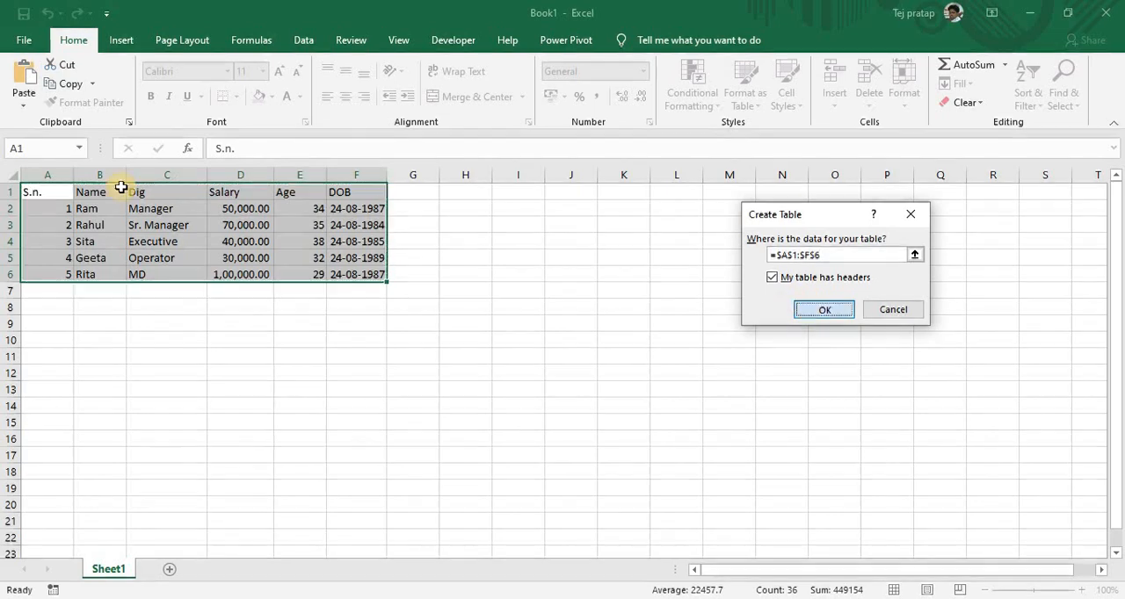
Rename the employee data table as emp
click(150, 225)
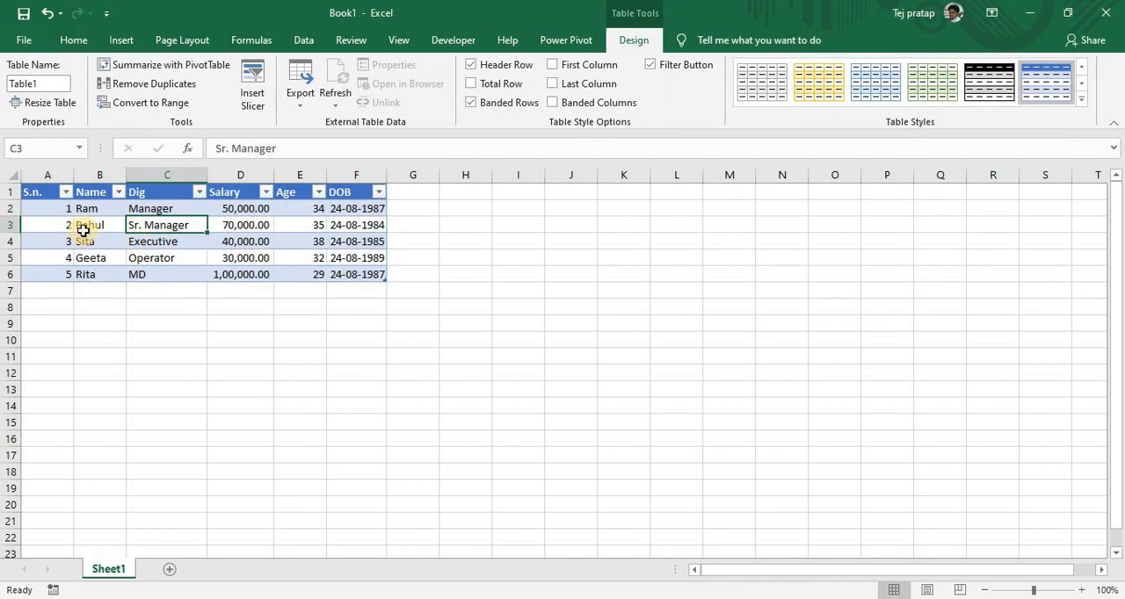
click(35, 83)
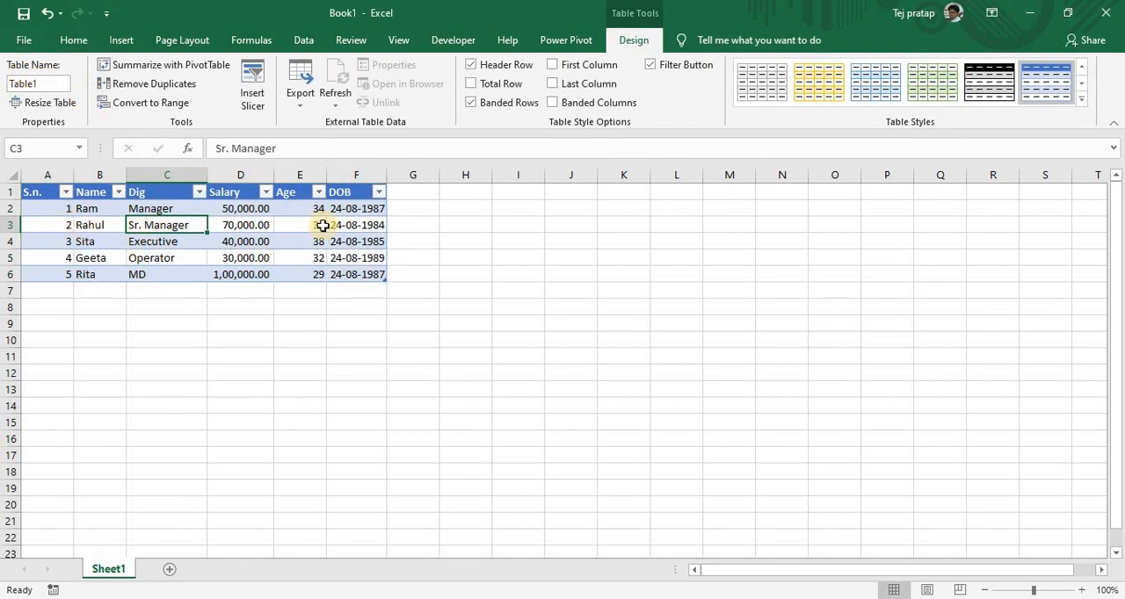
text(emp)
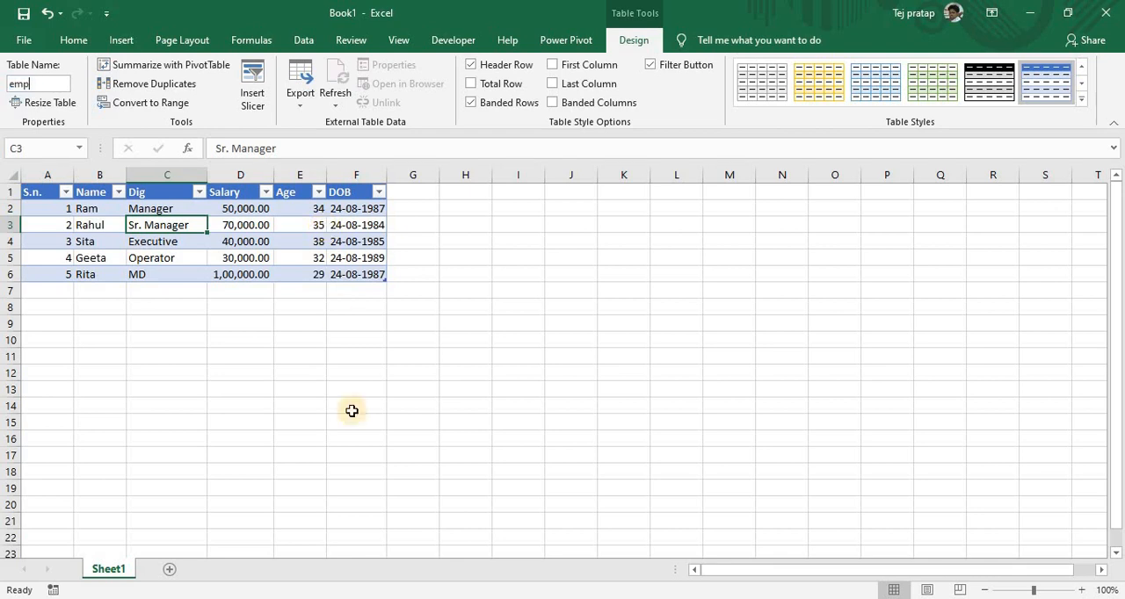
click(312, 242)
Widen the DOB column of the emp table slightly
click(88, 208)
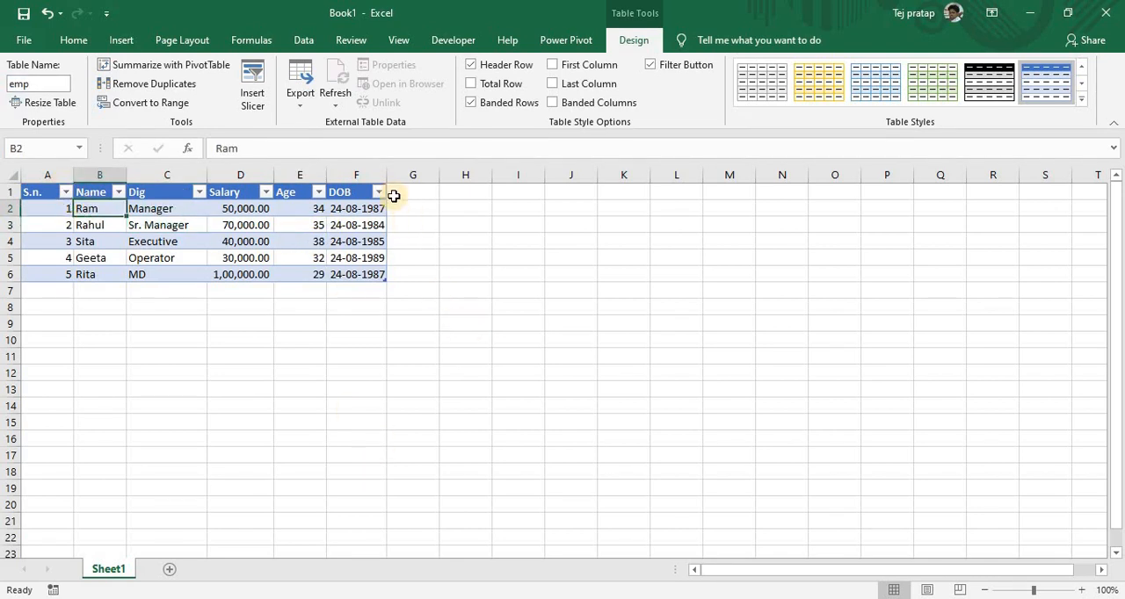
drag(387, 175, 400, 174)
click(363, 274)
click(100, 238)
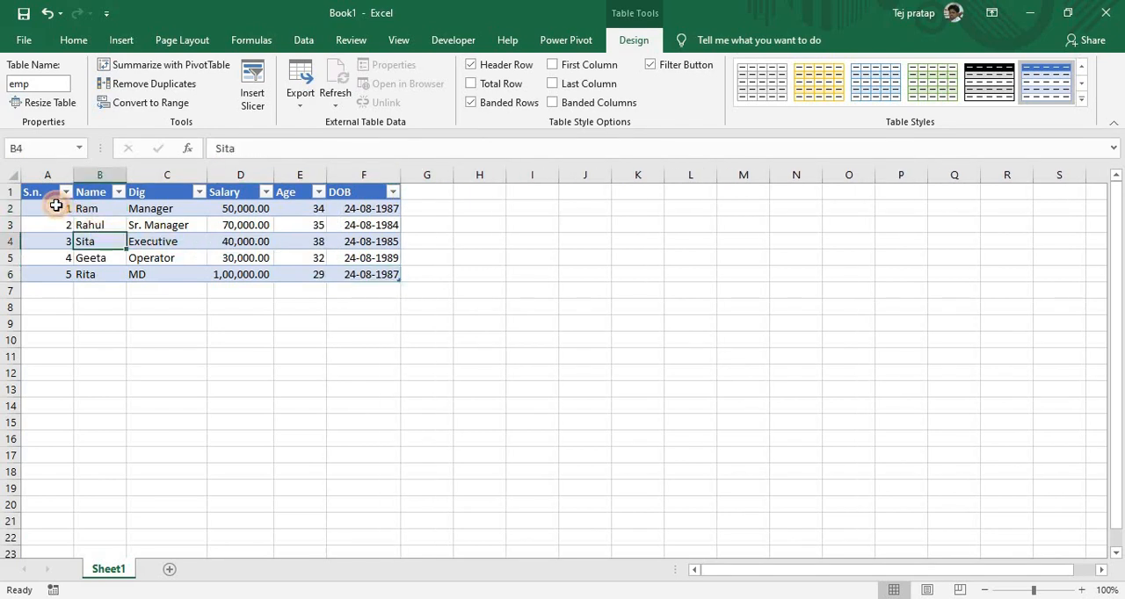
Examine the S.n. header and the serial numbers beneath it in column A
click(56, 206)
click(49, 192)
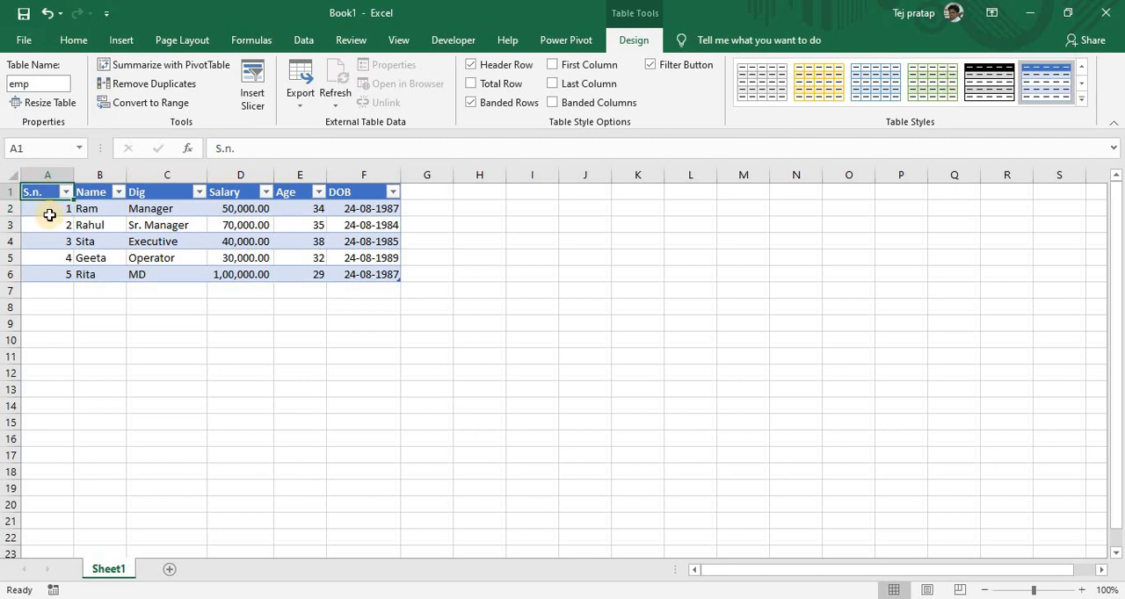
click(51, 213)
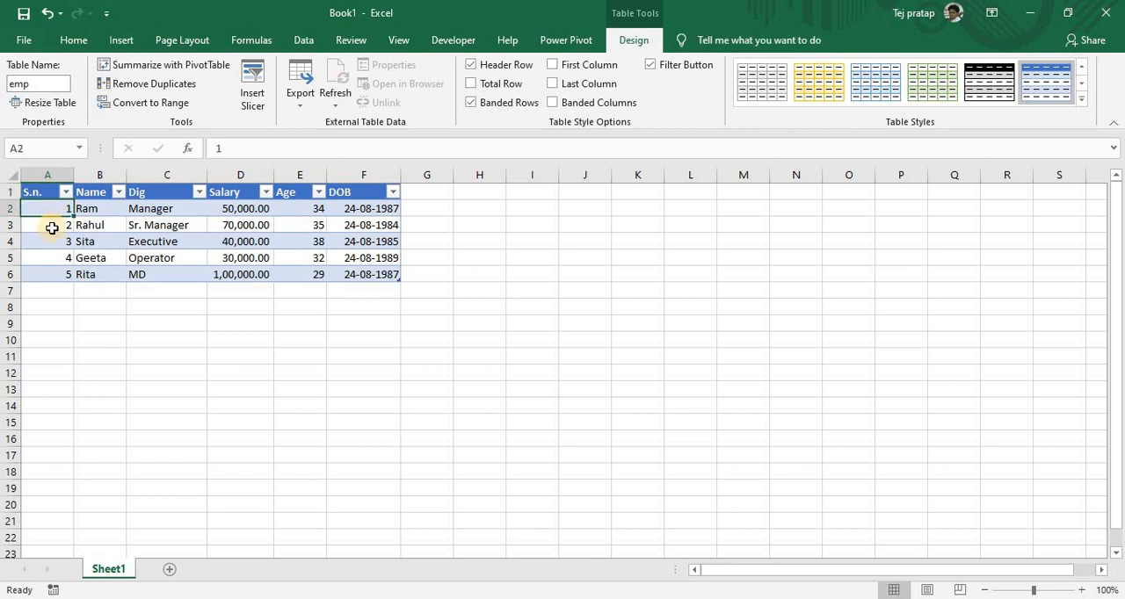
click(50, 225)
click(49, 243)
click(50, 276)
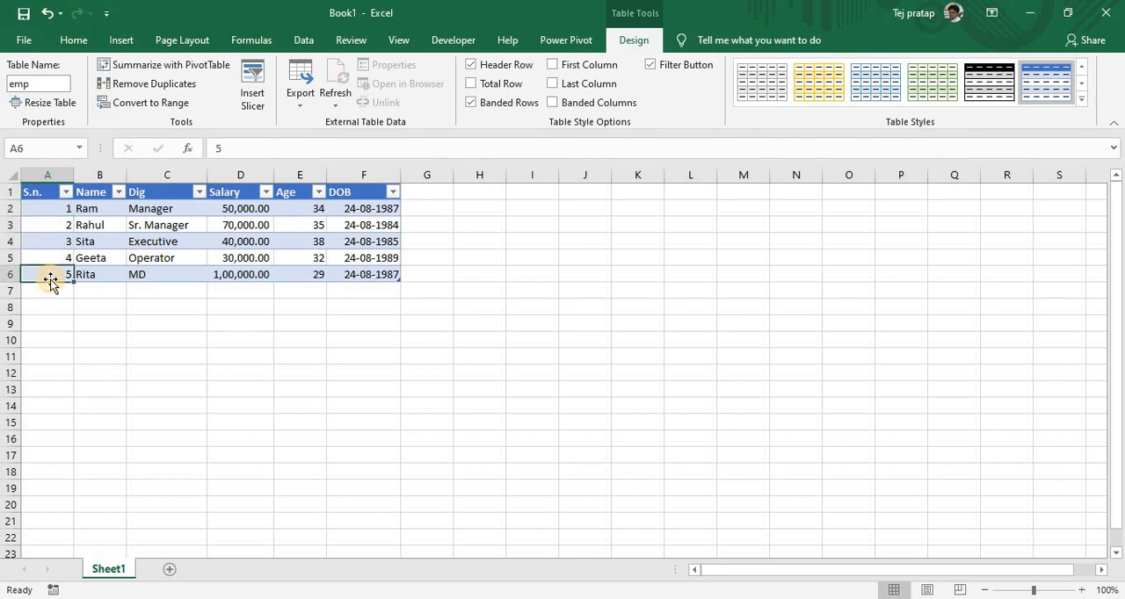
Enter w in place of the serial number in cell A5 and undo the entry
click(50, 252)
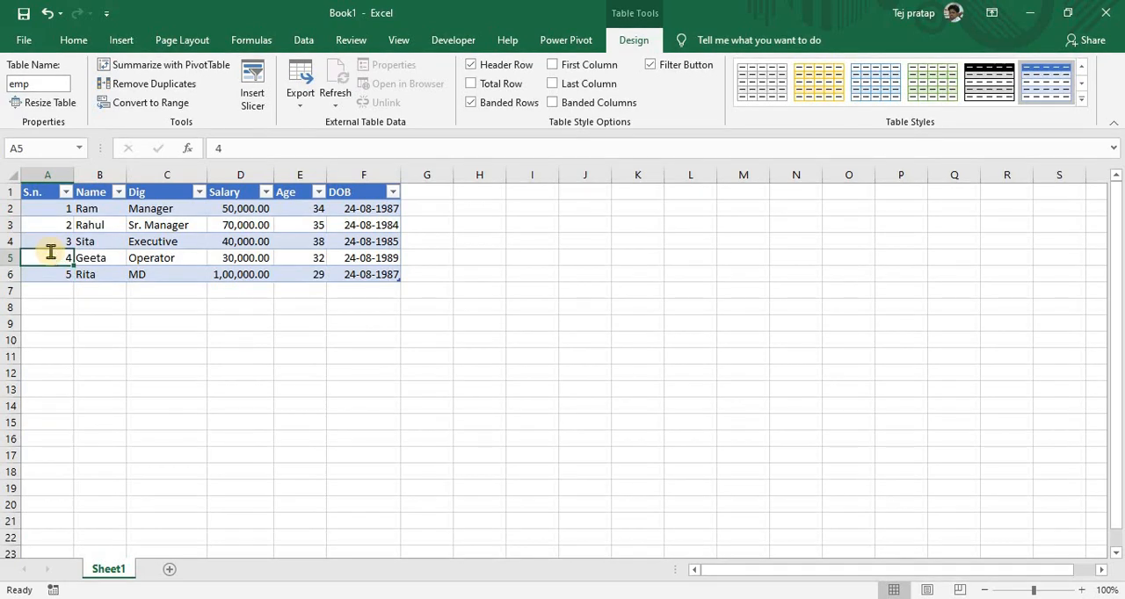
text(w)
key(Return)
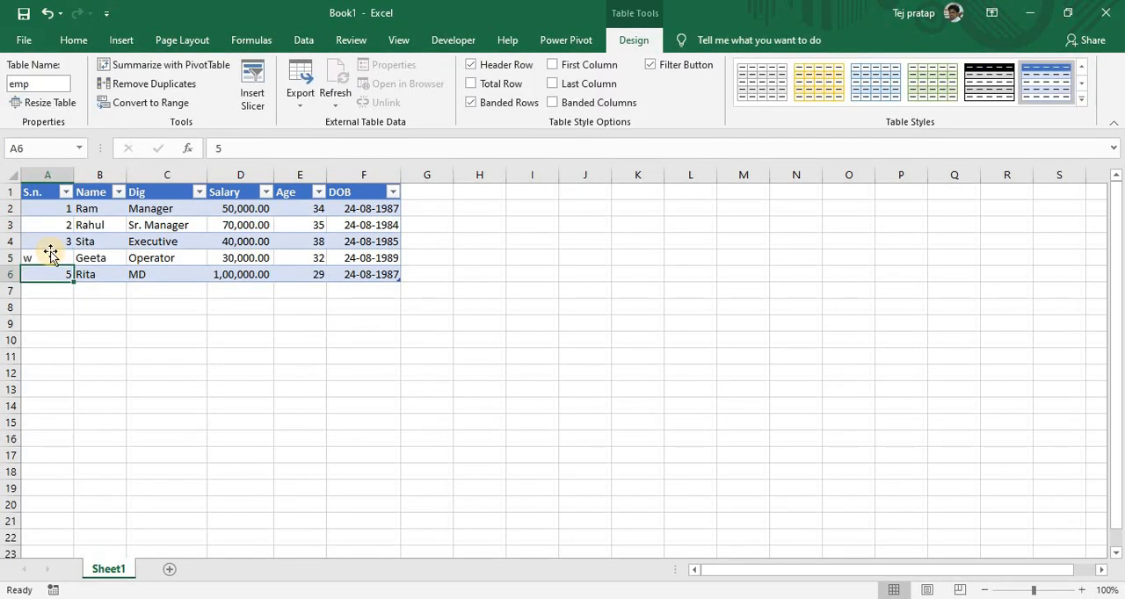
key(ctrl+z)
Examine the S.n. and Name columns of the emp table, each from its header through its values
click(49, 274)
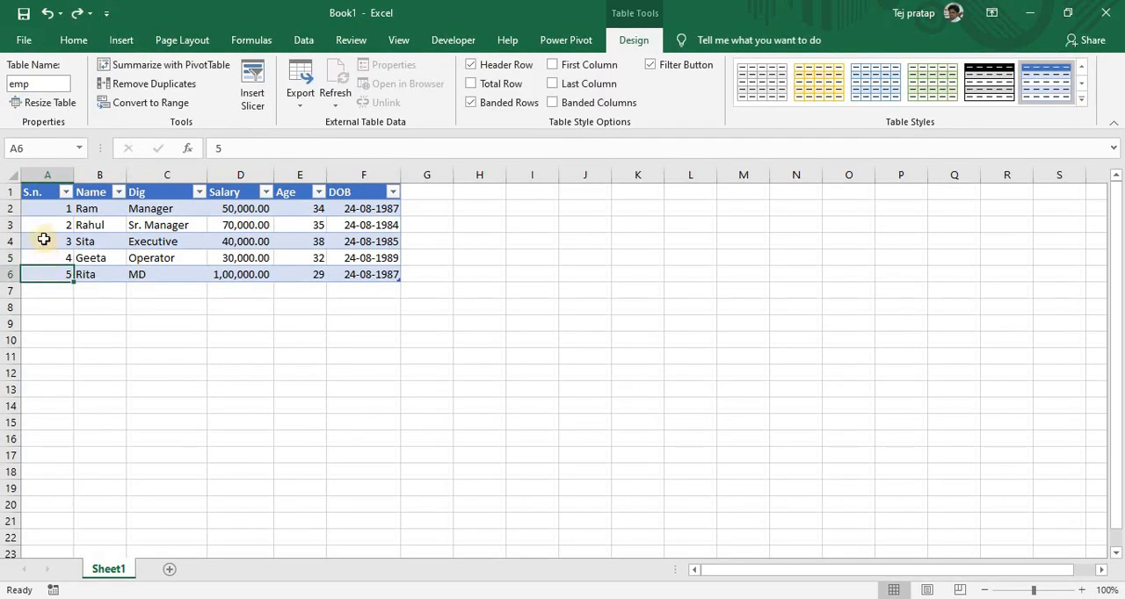
click(48, 223)
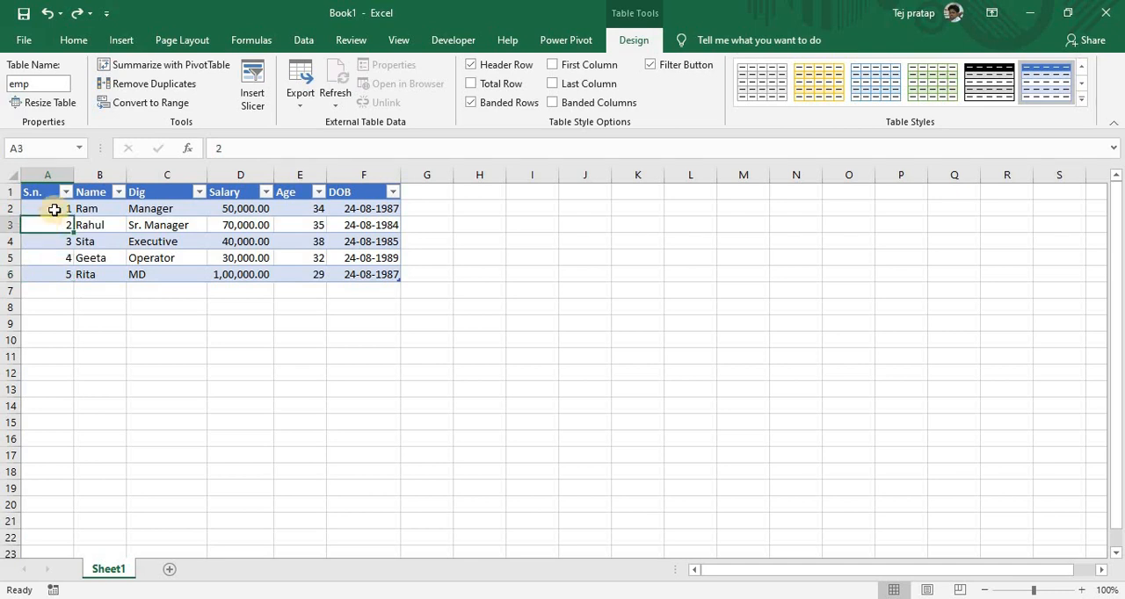
drag(50, 192, 55, 274)
drag(55, 224, 66, 271)
click(88, 254)
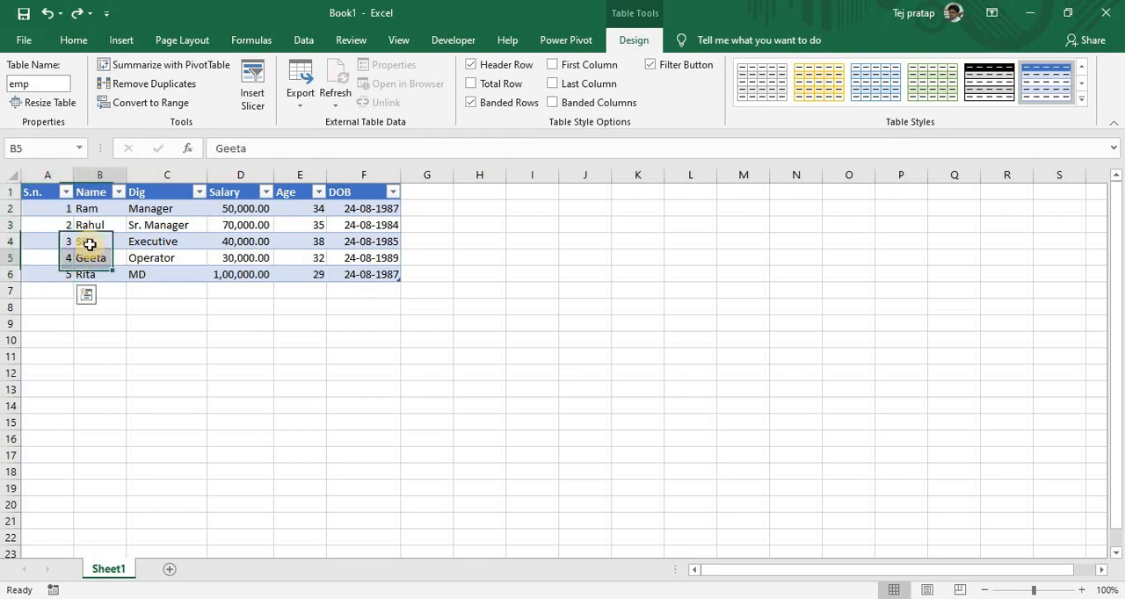
click(92, 191)
click(91, 216)
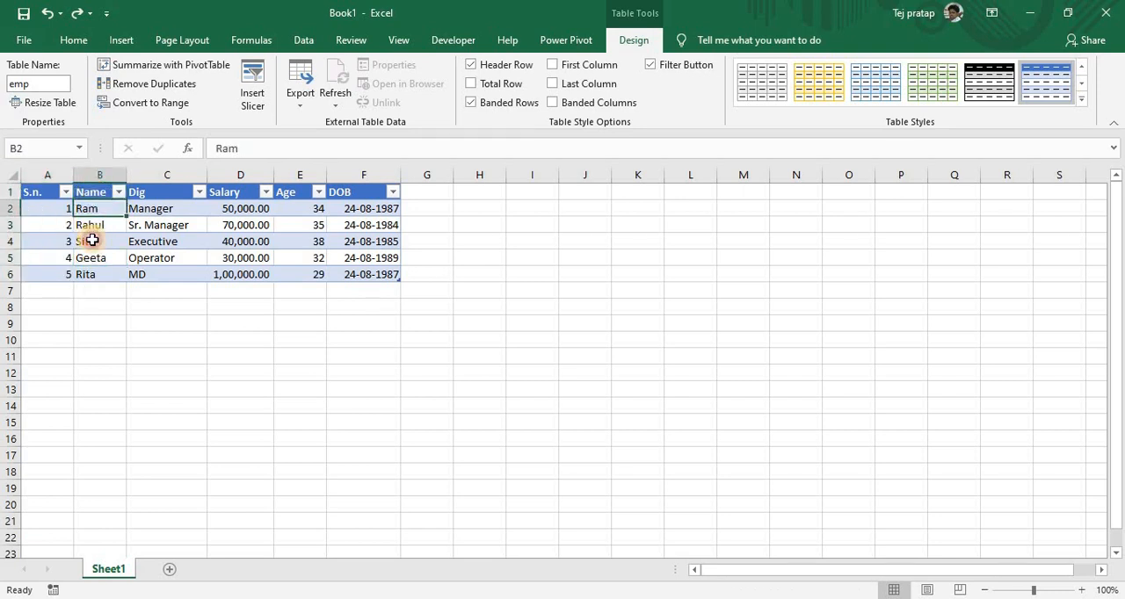
click(93, 241)
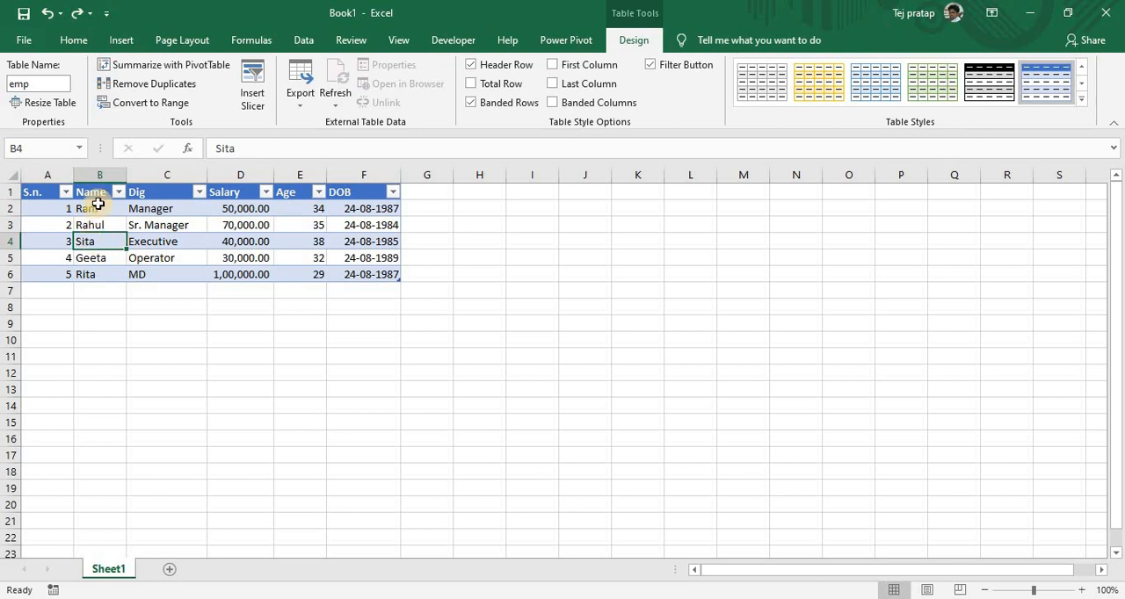
drag(94, 193, 120, 285)
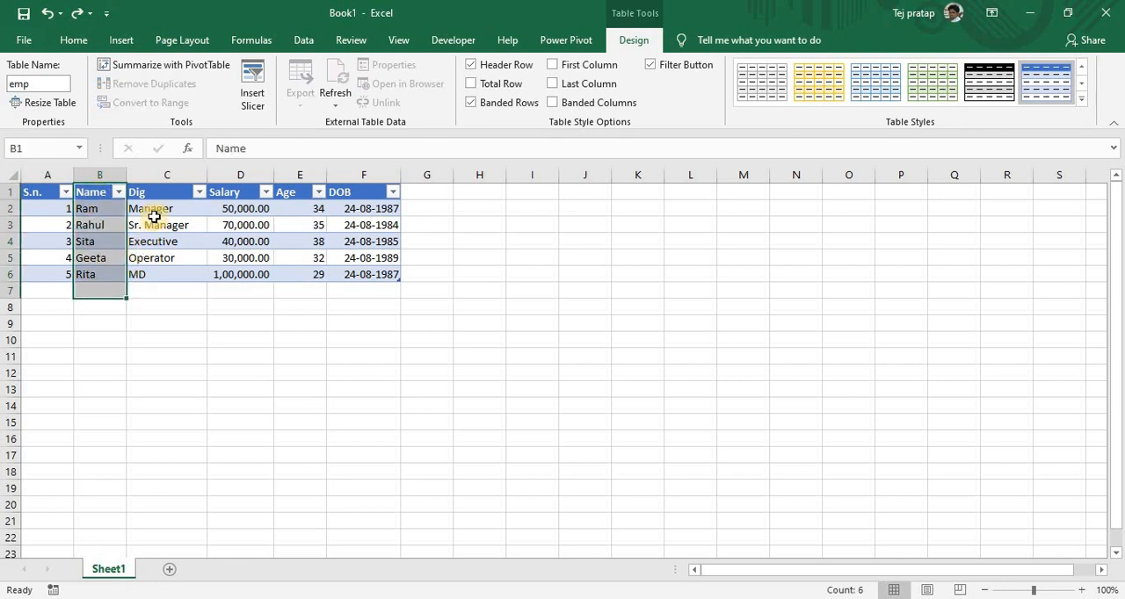
Examine the Dig, Salary, Age and DOB columns, and highlight all data rows of the emp table
drag(157, 194, 203, 232)
drag(239, 190, 237, 276)
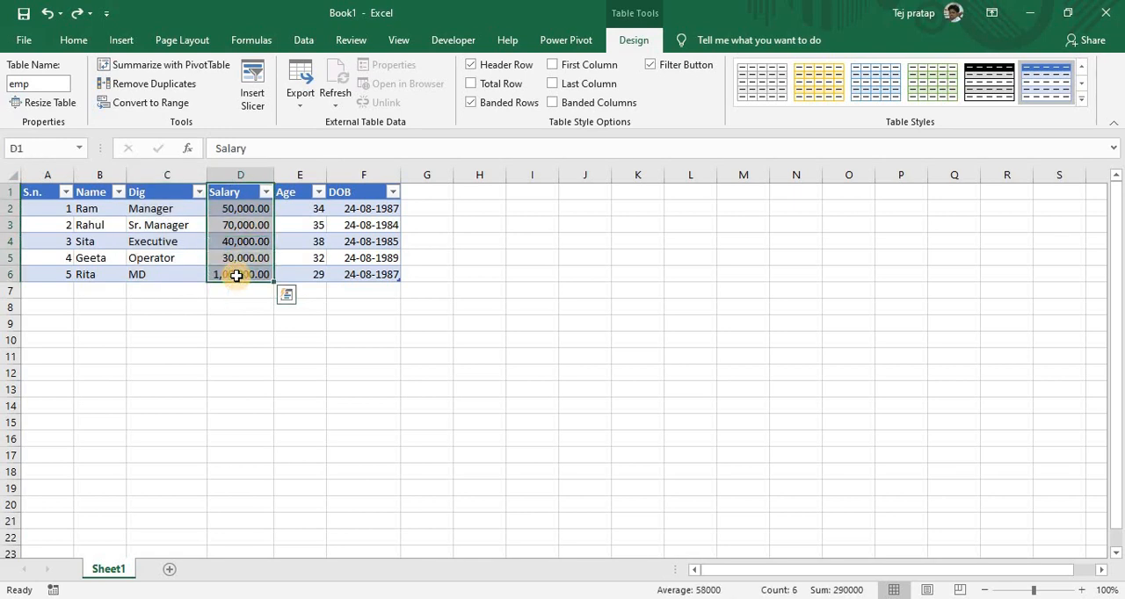
click(235, 241)
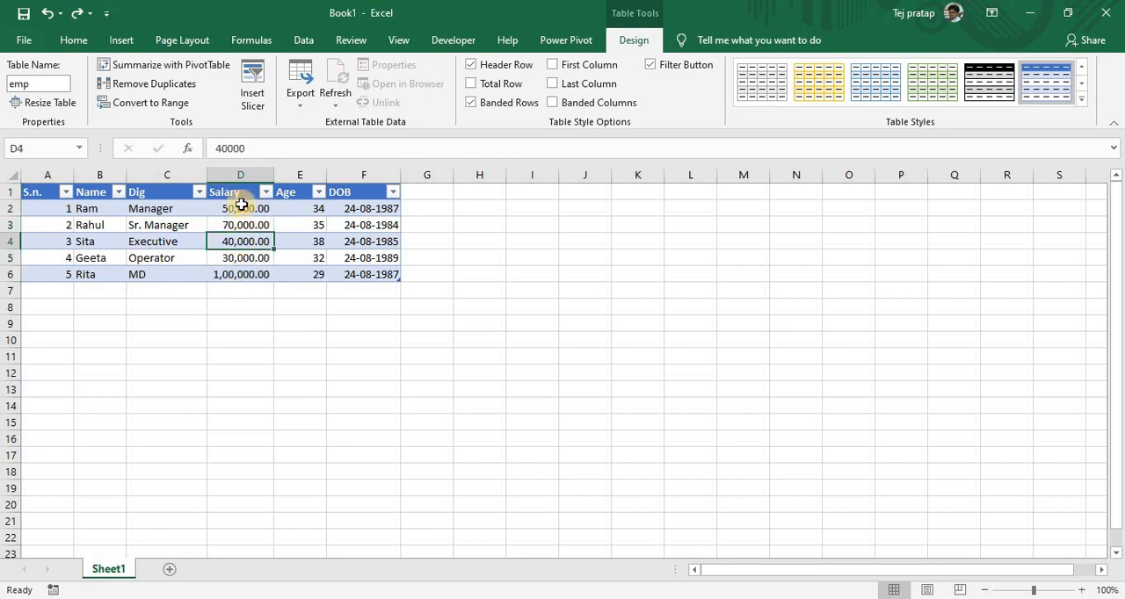
drag(241, 191, 248, 282)
click(303, 212)
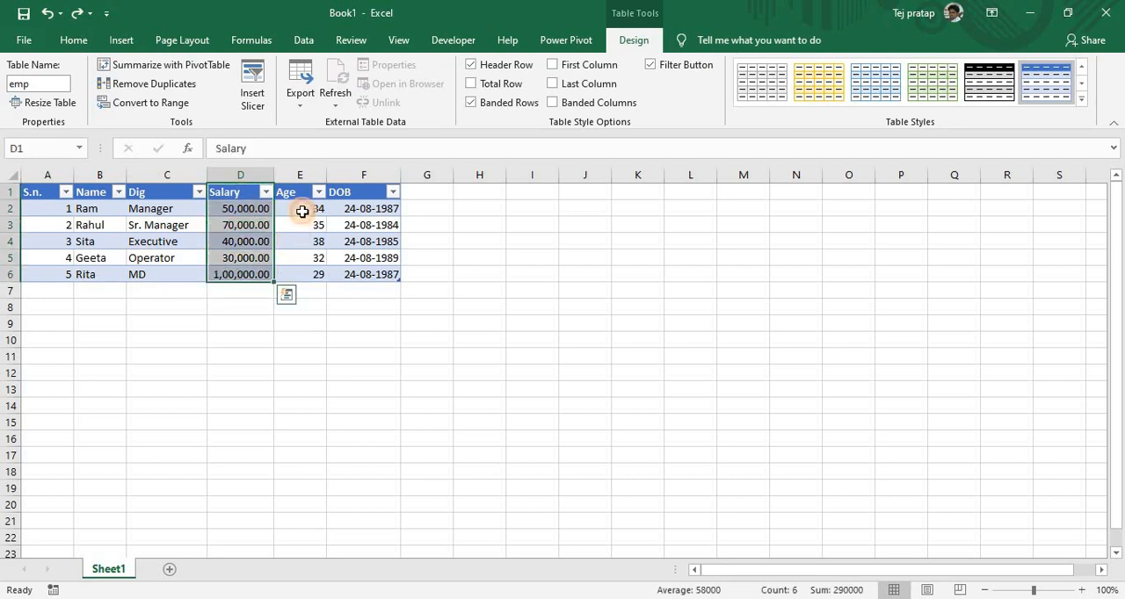
drag(301, 194, 308, 279)
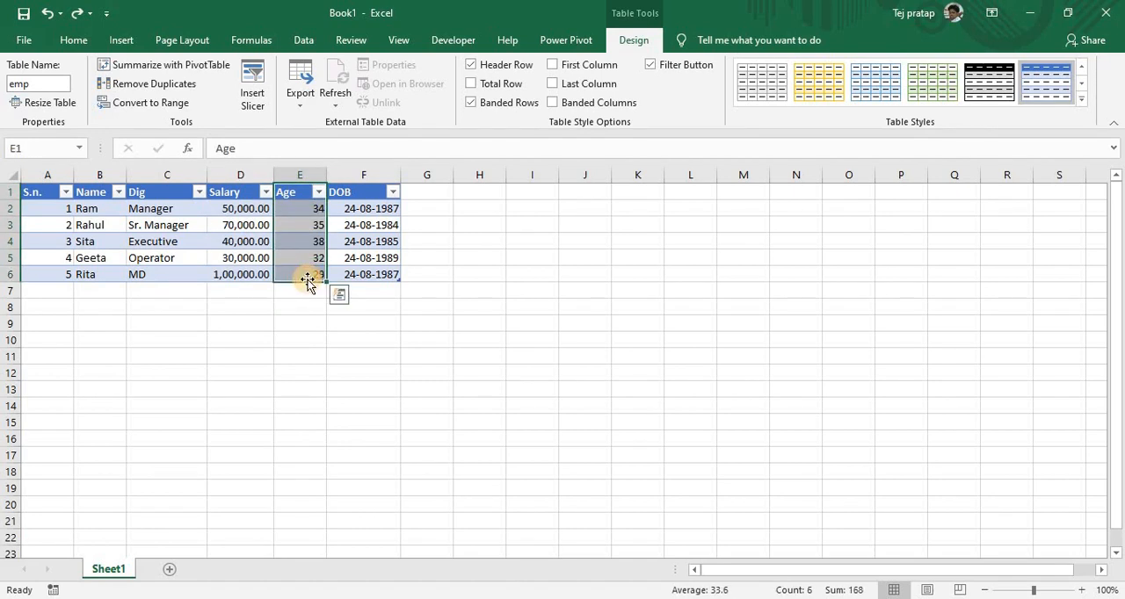
click(355, 215)
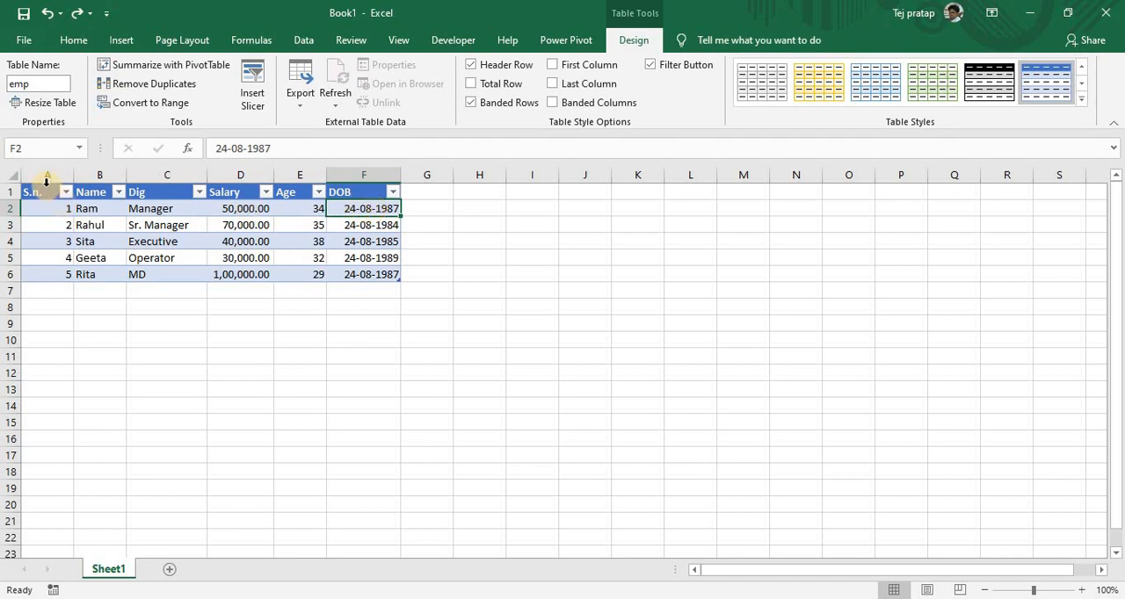
drag(45, 188, 351, 220)
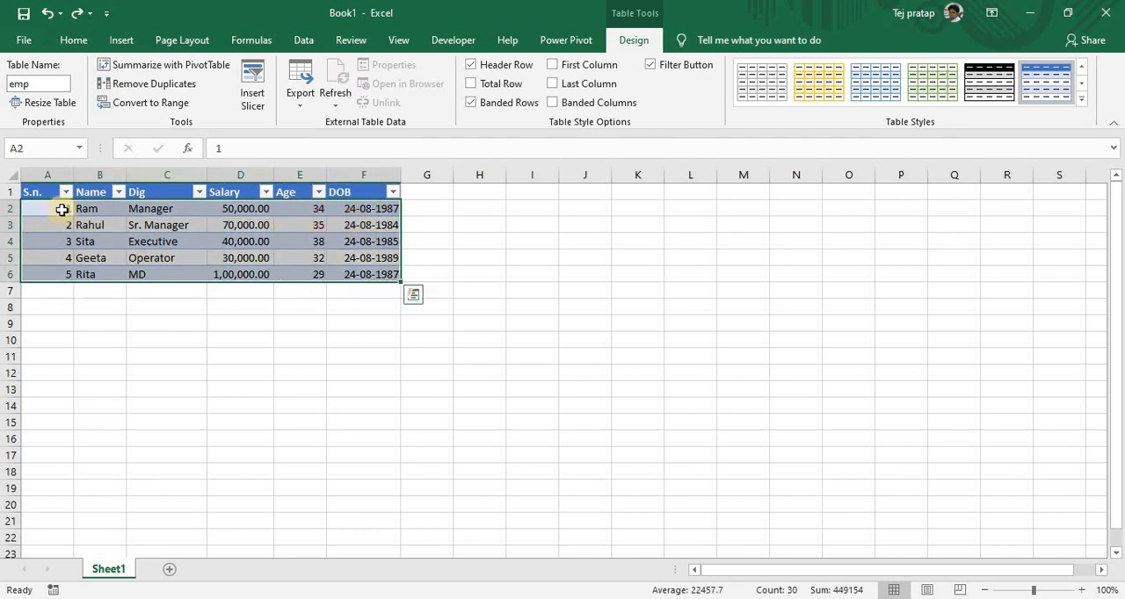
Examine the Salary, Age, Dig, Name and S.n. columns of the emp table, each from its header through its values
click(316, 224)
drag(229, 193, 235, 274)
drag(296, 192, 296, 257)
drag(168, 194, 171, 274)
drag(93, 193, 94, 230)
drag(49, 197, 56, 289)
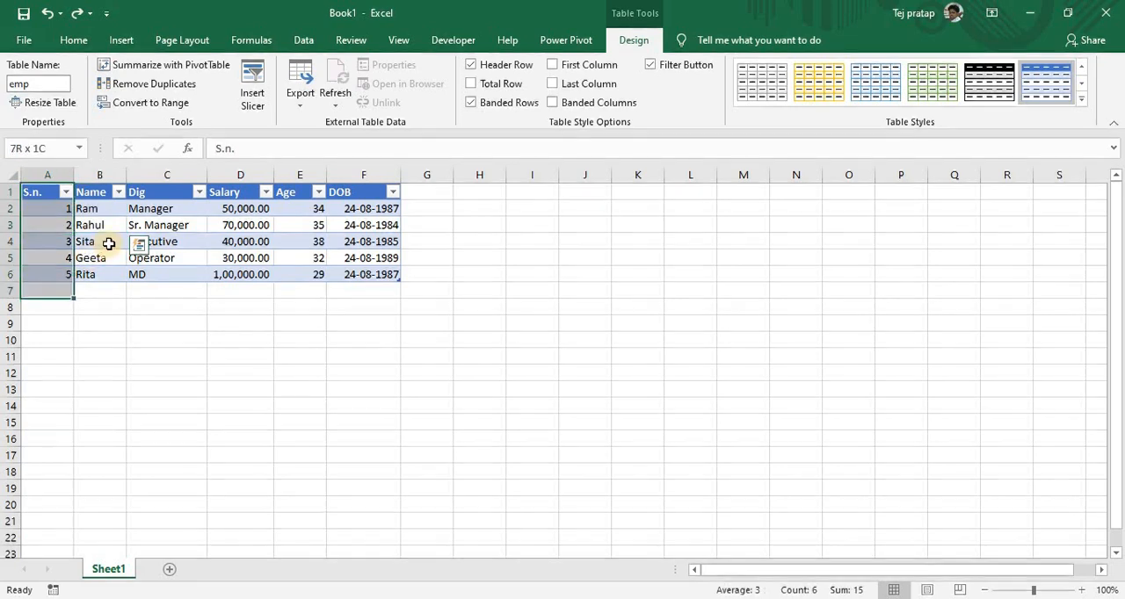
click(105, 241)
key(ctrl+Home)
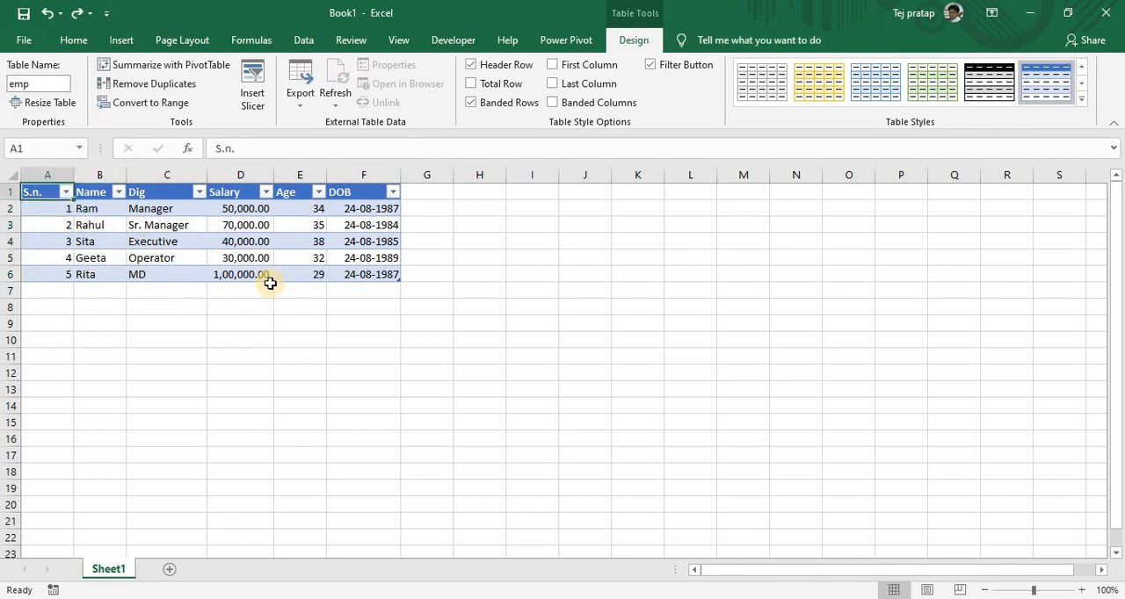
Switch to SQL Server Management Studio and delete the select * from emp statement from the query
key(alt+Tab)
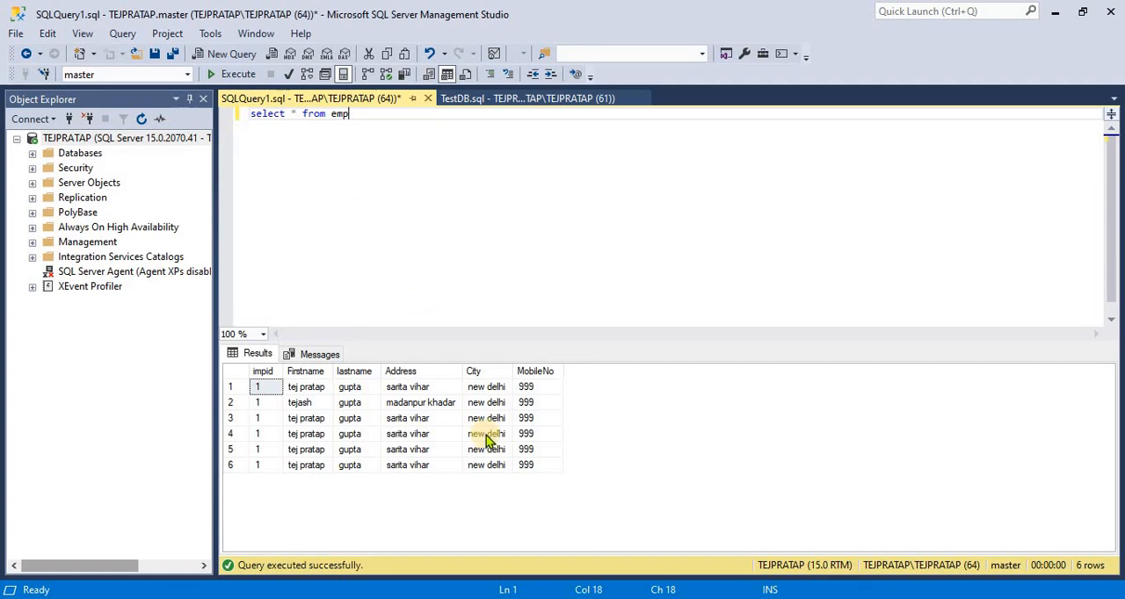
drag(489, 435, 522, 448)
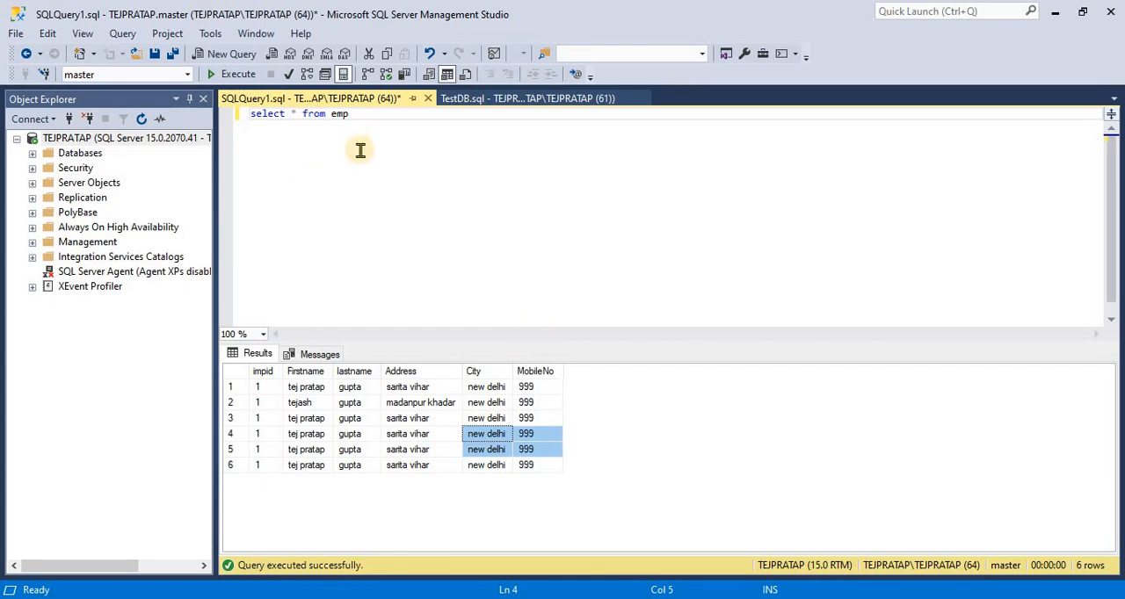
drag(349, 114, 224, 138)
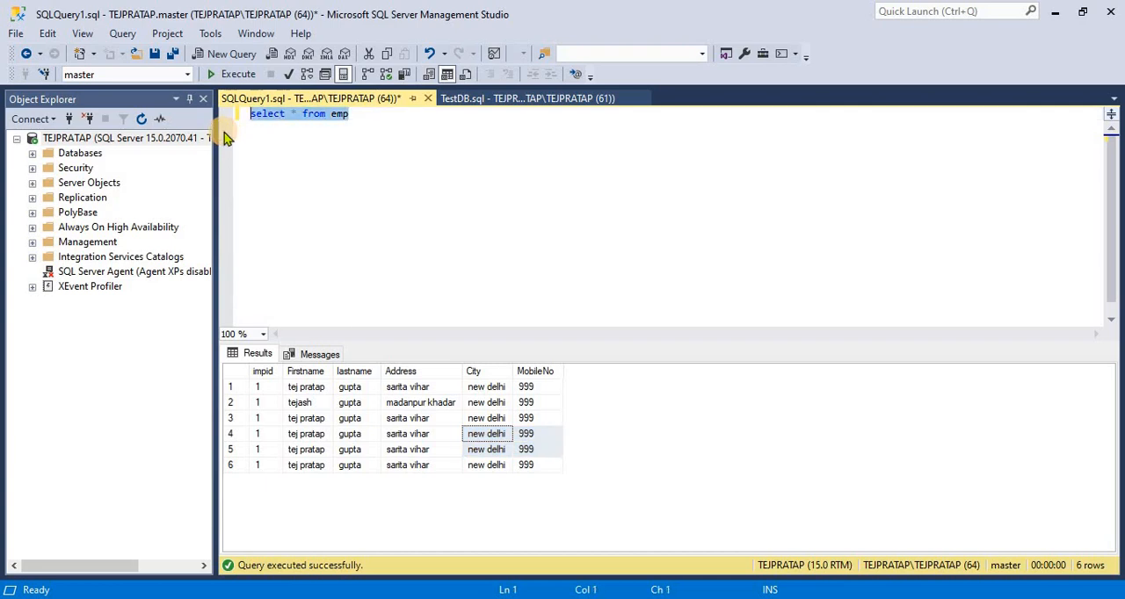
key(Delete)
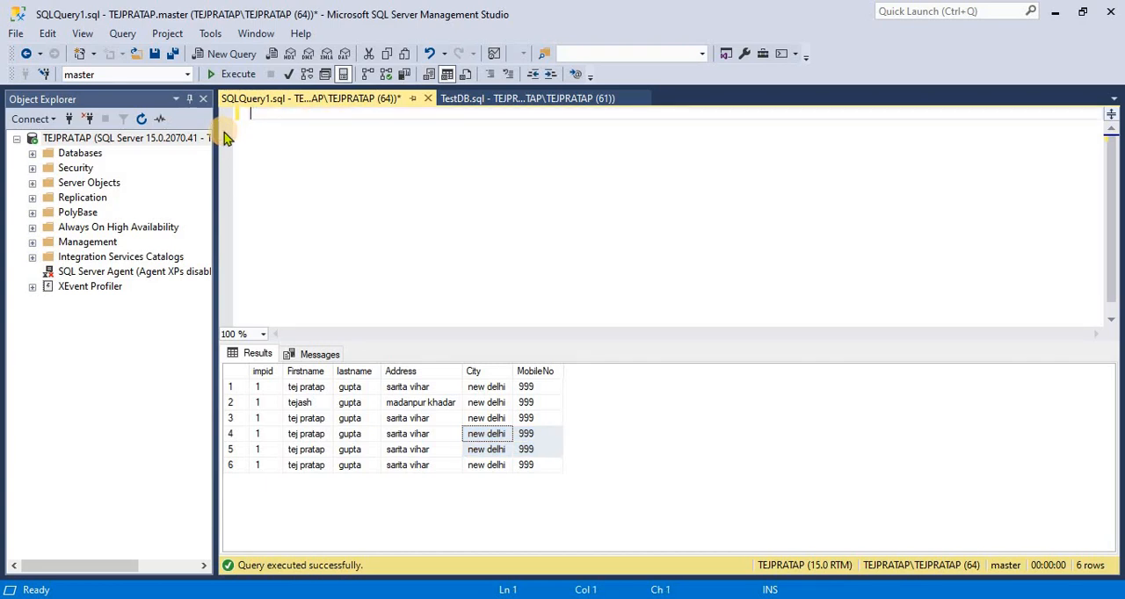
Write the keywords create database on the first line of the empty query
text(date)
key(BackSpace)
text(abase)
key(BackSpace)
key(BackSpace)
text(a)
key(BackSpace)
key(BackSpace)
text(e test)
key(BackSpace)
key(BackSpace)
key(BackSpace)
key(BackSpace)
key(Home)
text(cretae)
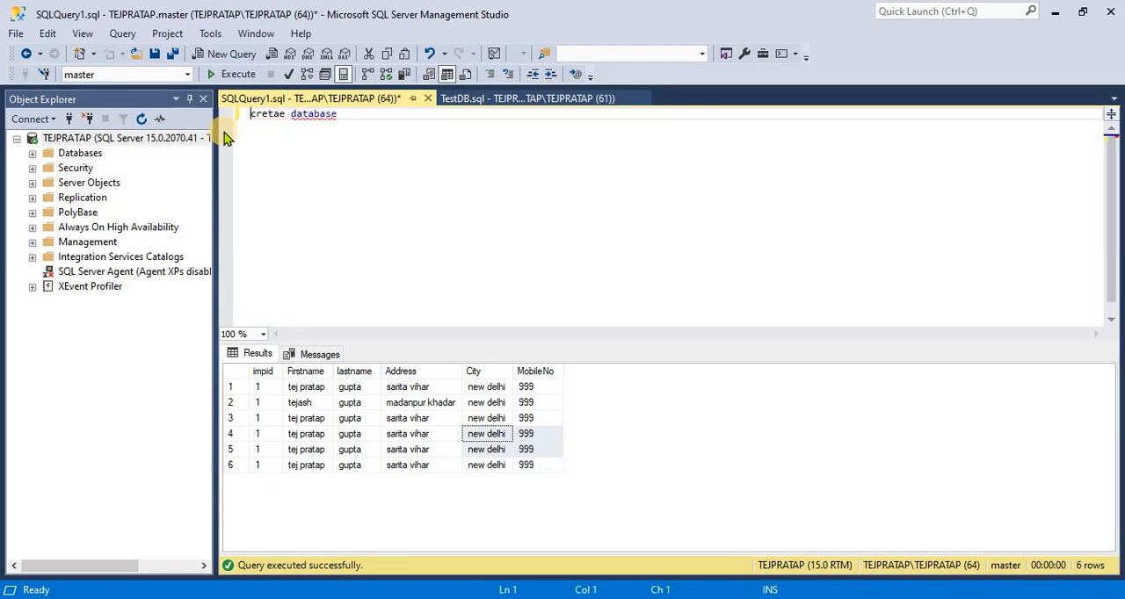
key(ctrl+Right)
key(BackSpace)
key(BackSpace)
key(BackSpace)
key(BackSpace)
key(BackSpace)
key(BackSpace)
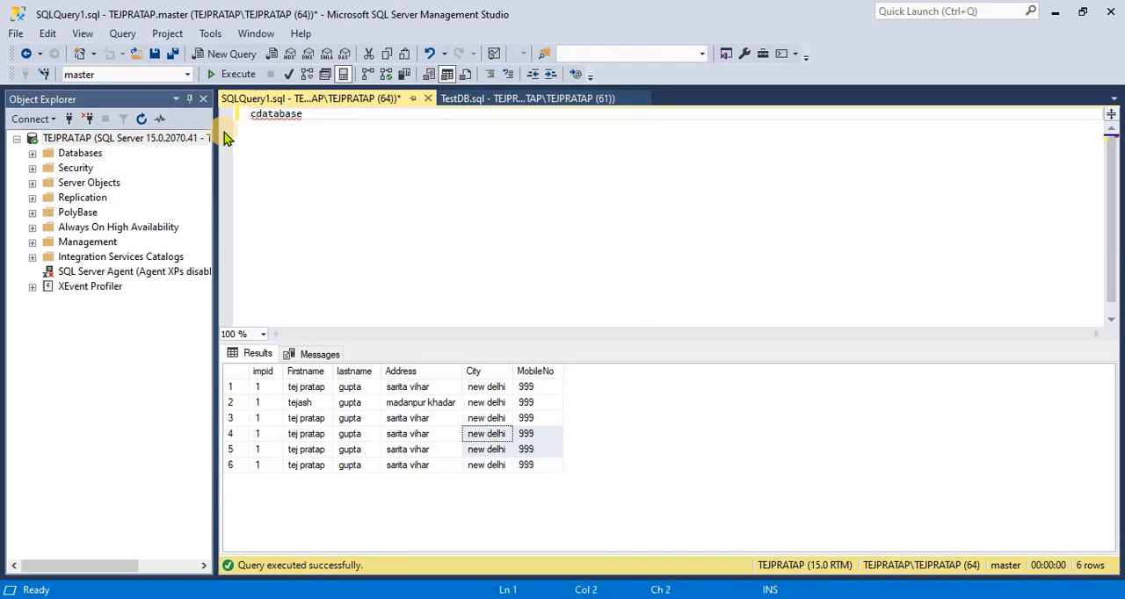
text(reate)
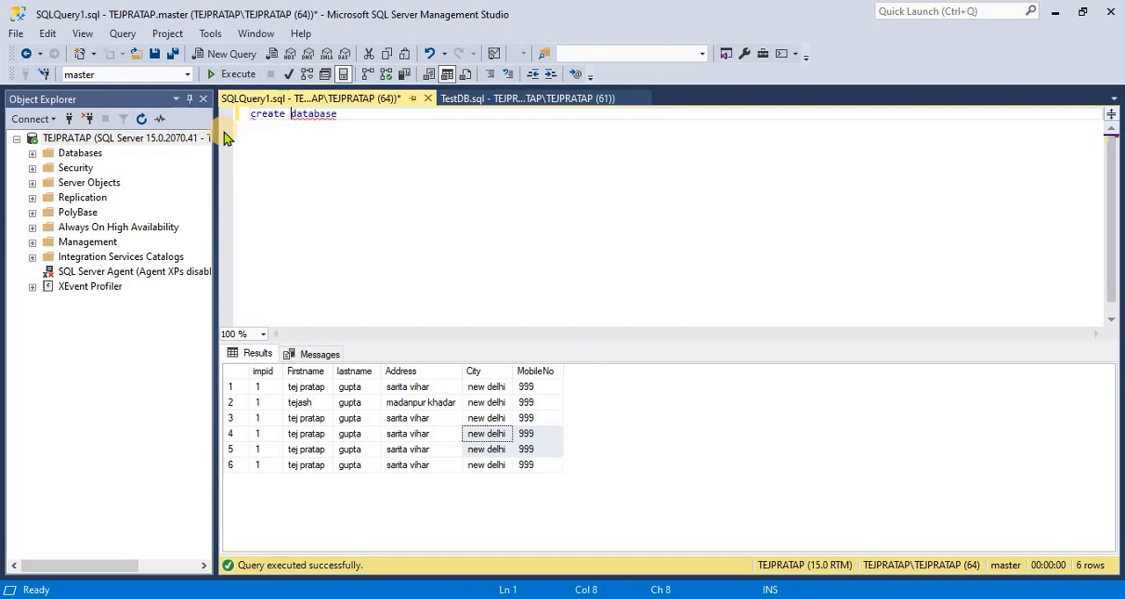
Complete the create database statement with the name testdb1 and execute it
key(End)
text(testdb1)
drag(394, 113, 233, 79)
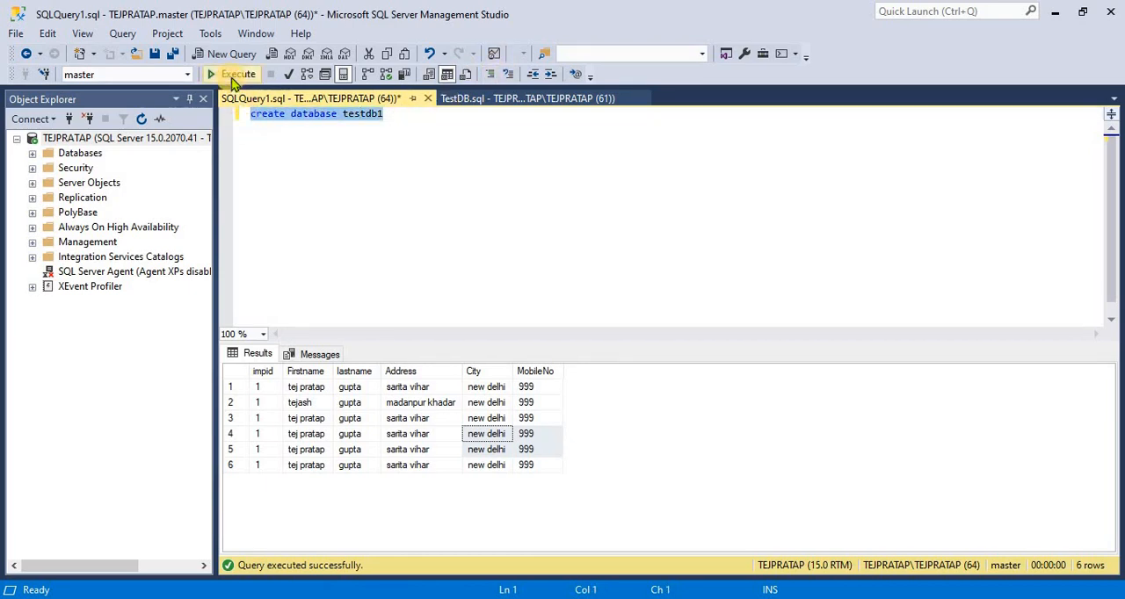
click(236, 76)
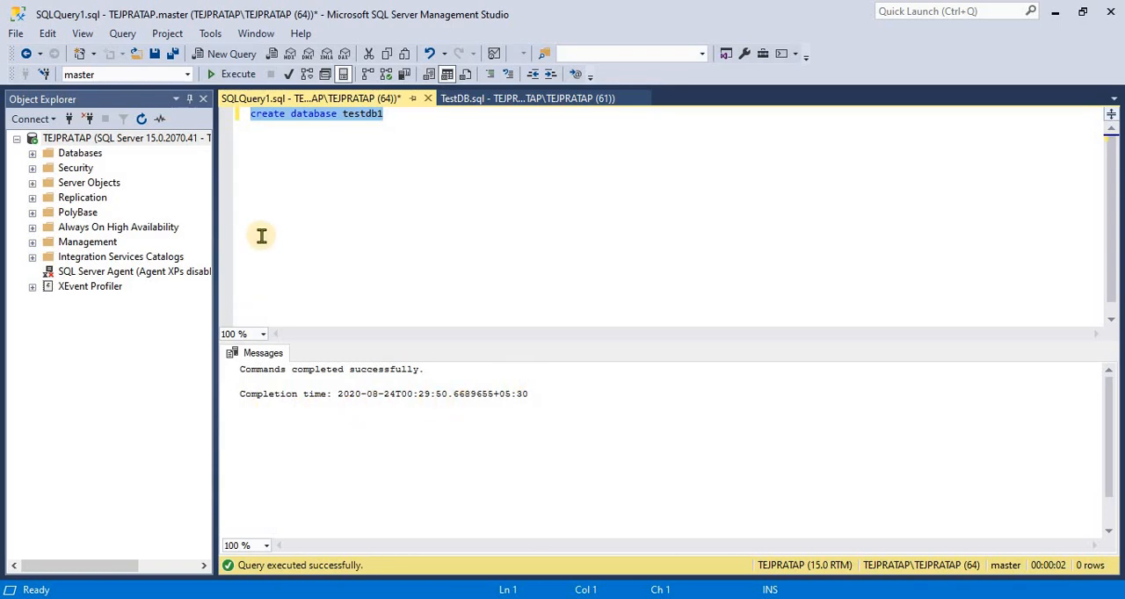
Refresh Object Explorer and locate testdb1 among the server's databases
click(33, 153)
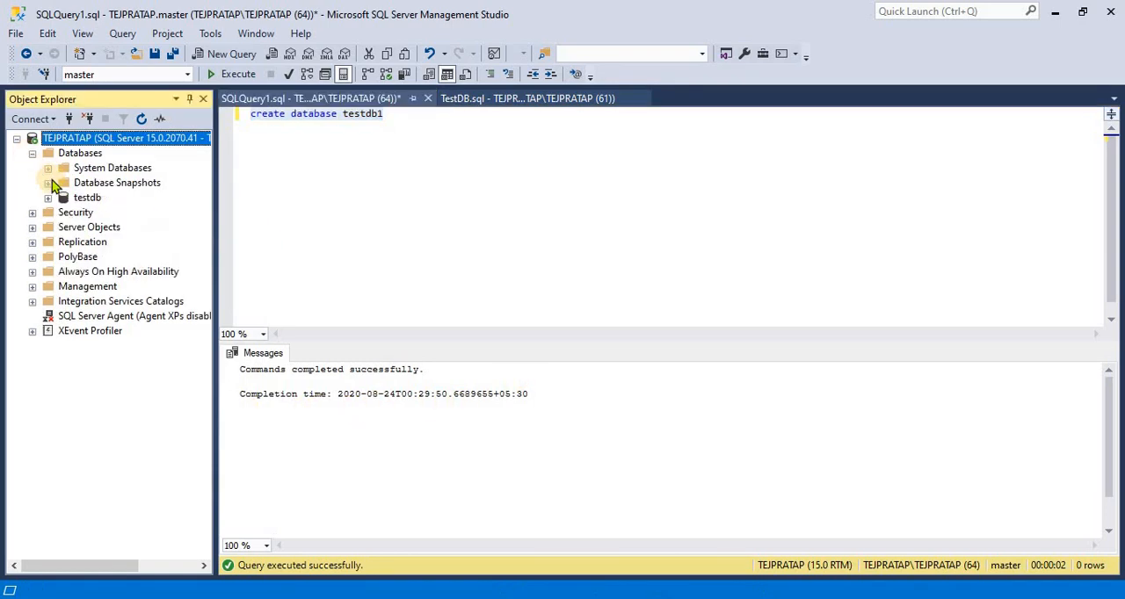
click(143, 119)
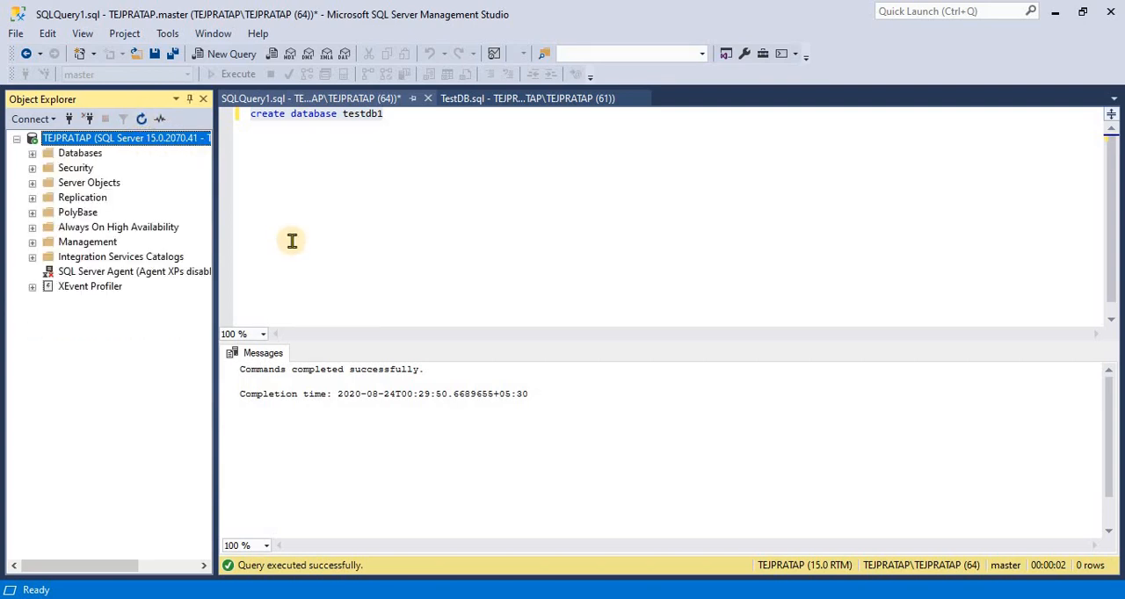
click(32, 153)
click(80, 212)
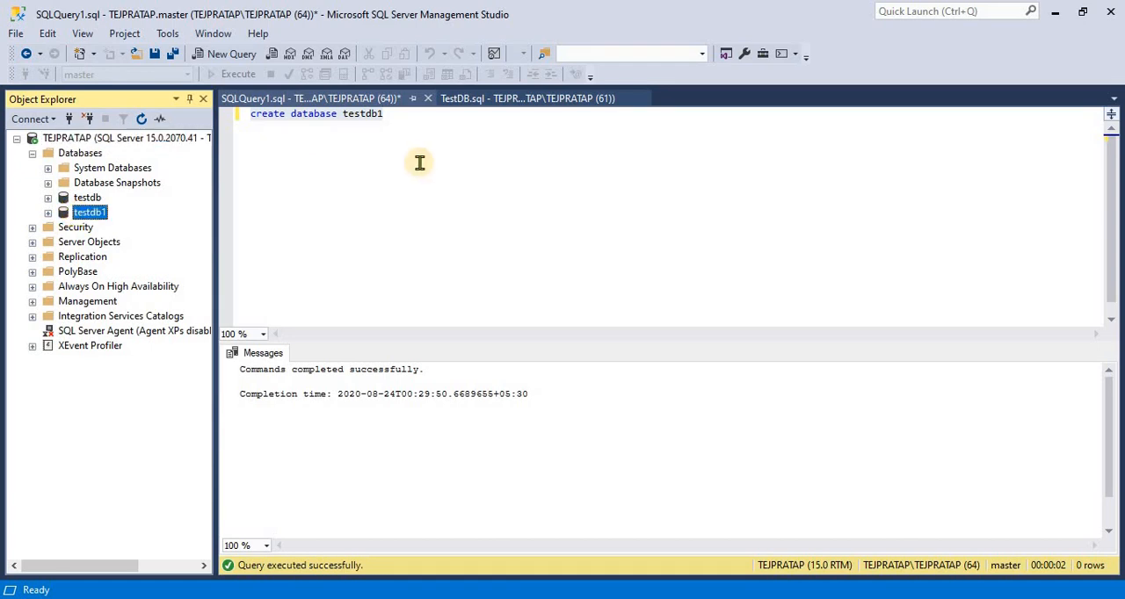
Add the statement drop database testdb1 on a new line below the create database statement
click(396, 117)
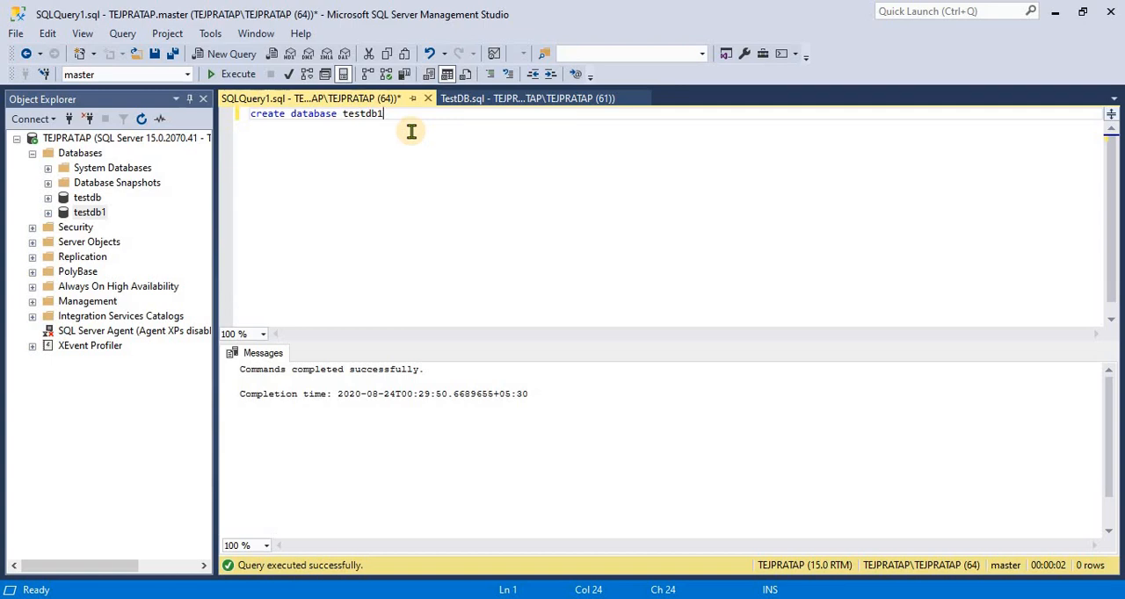
key(Return)
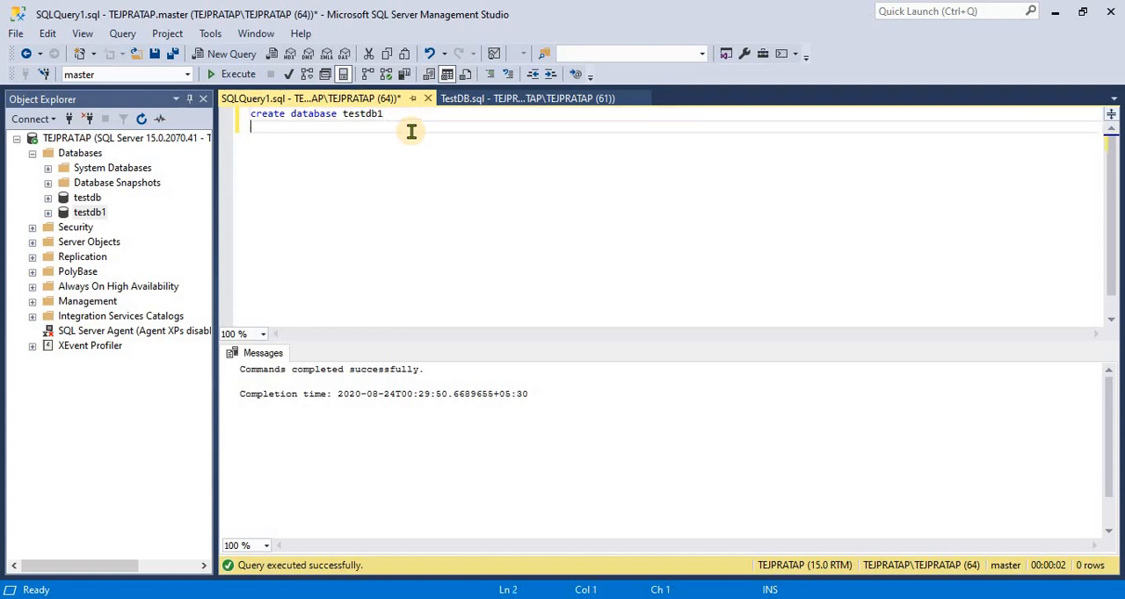
text(drop databae)
key(BackSpace)
key(BackSpace)
key(BackSpace)
text(ase teste)
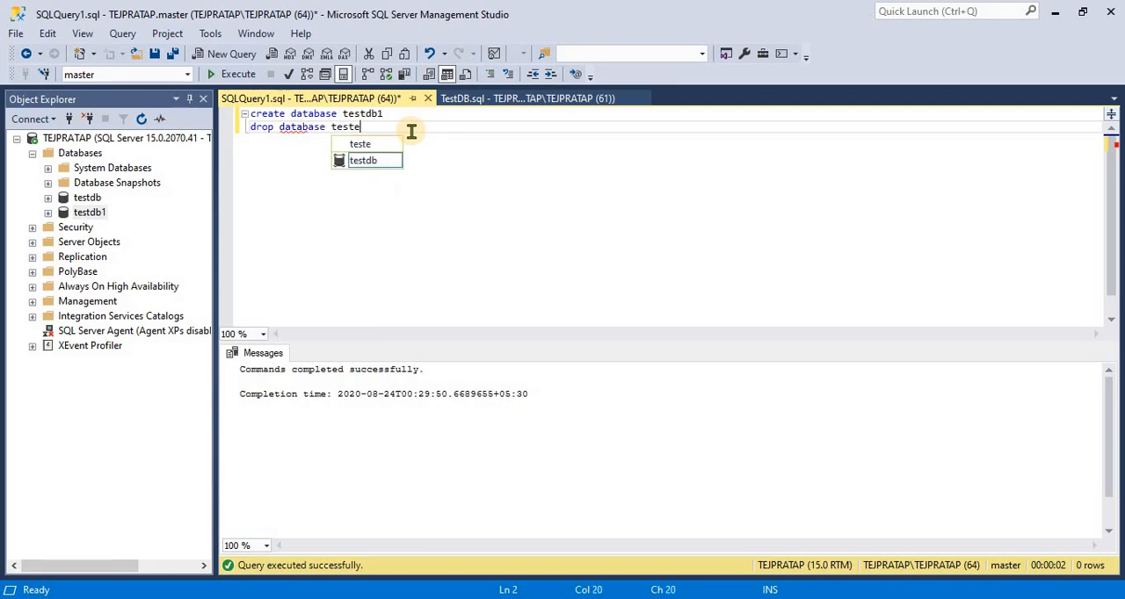
key(Down)
key(BackSpace)
key(BackSpace)
key(BackSpace)
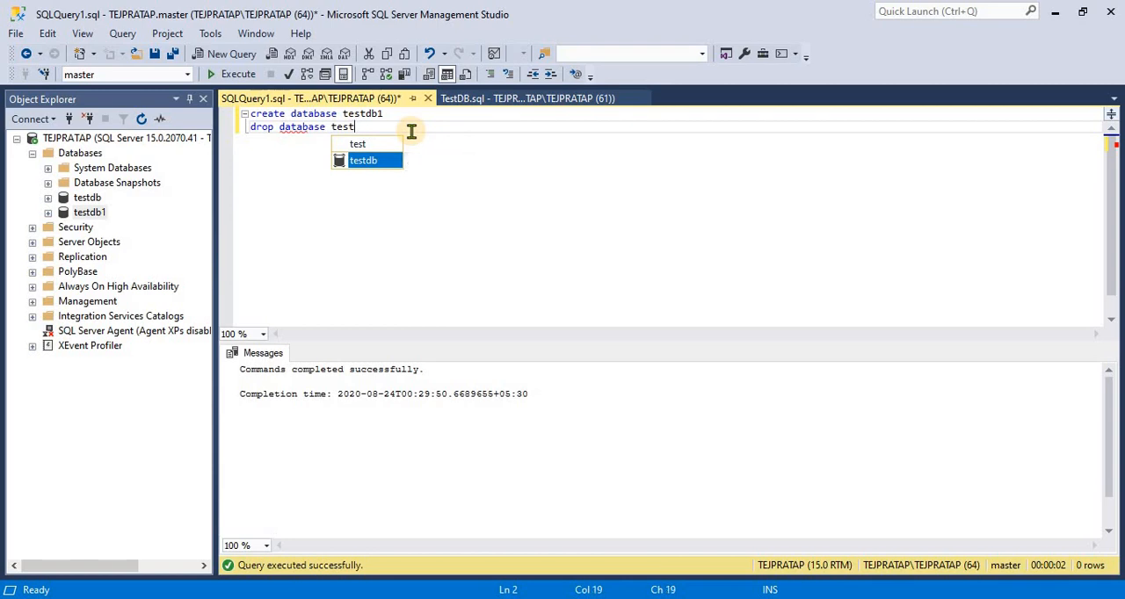
text(stdb1)
key(Escape)
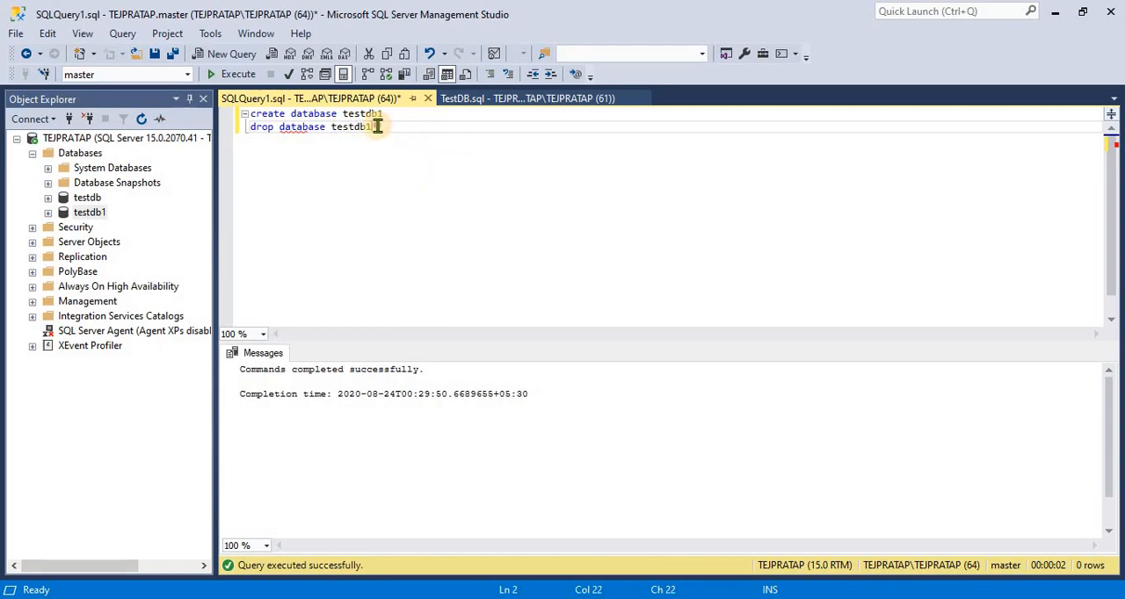
Try to execute a selection covering the create statement and part of the drop statement
key(shift+Home)
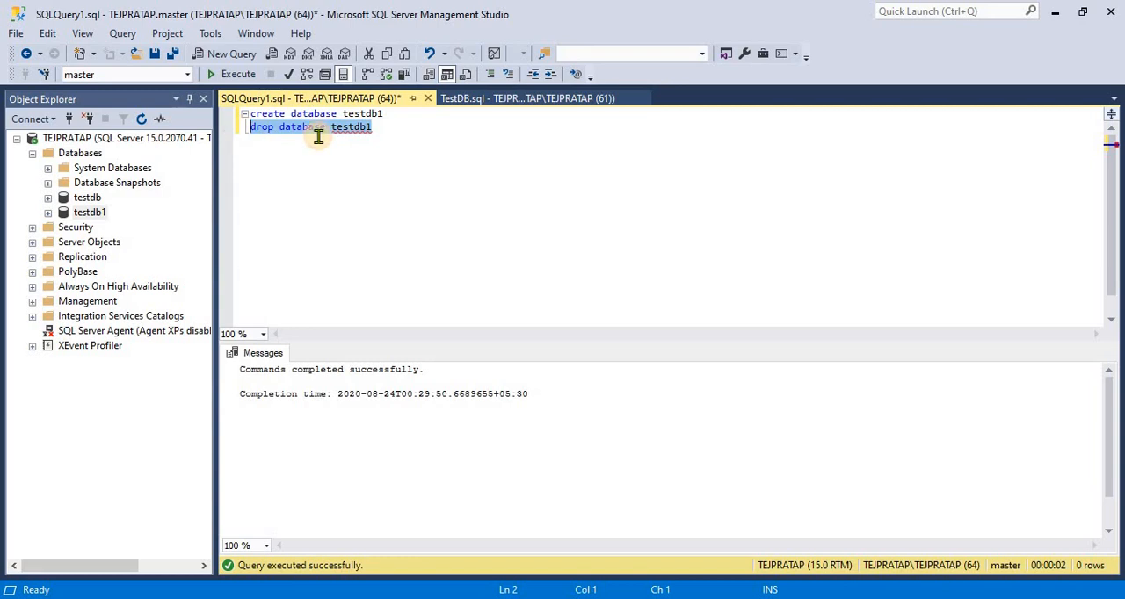
key(shift+Up)
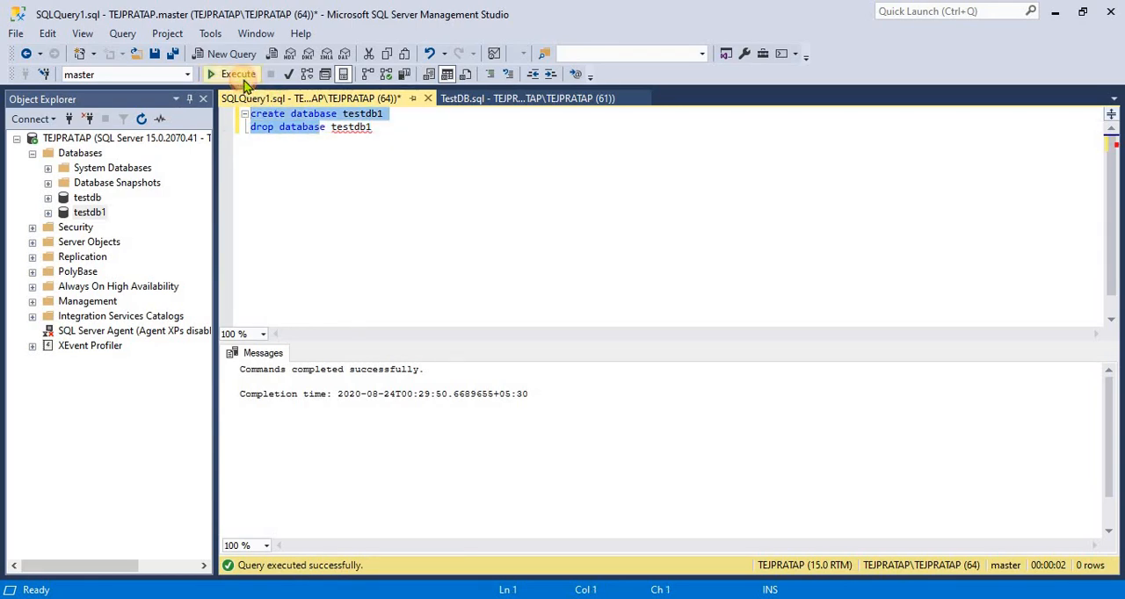
click(245, 78)
click(389, 193)
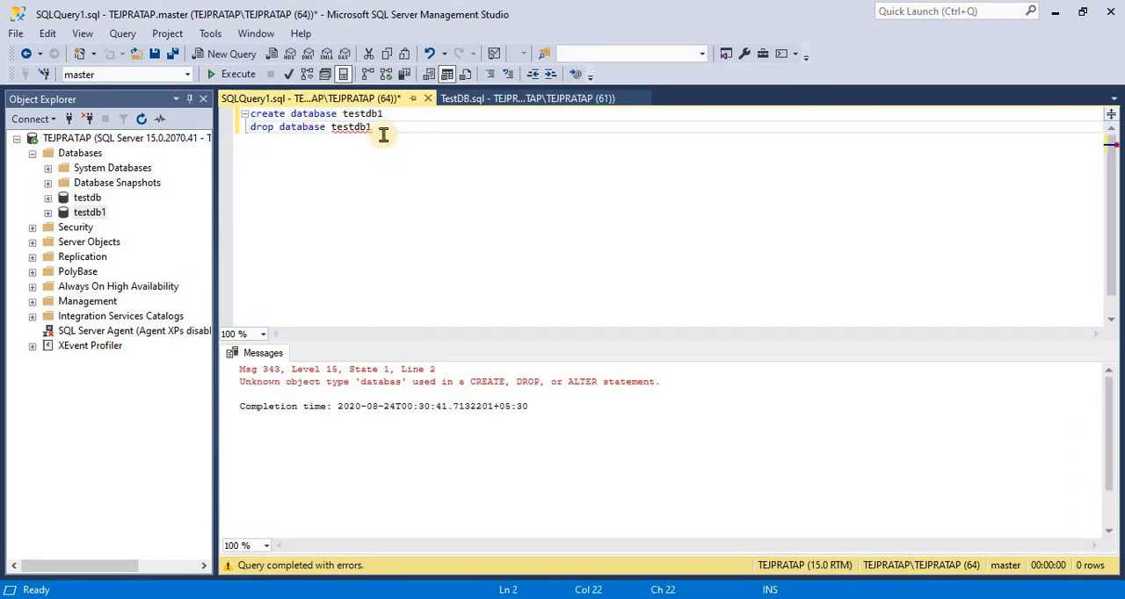
key(BackSpace)
key(BackSpace)
key(BackSpace)
key(BackSpace)
text(tde)
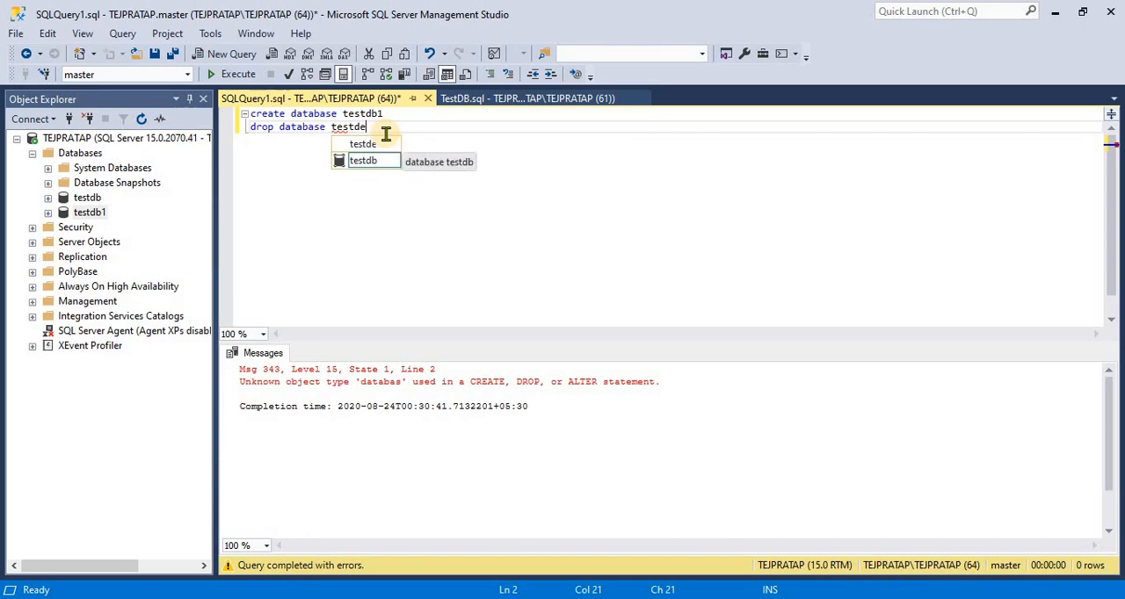
key(BackSpace)
text(b)
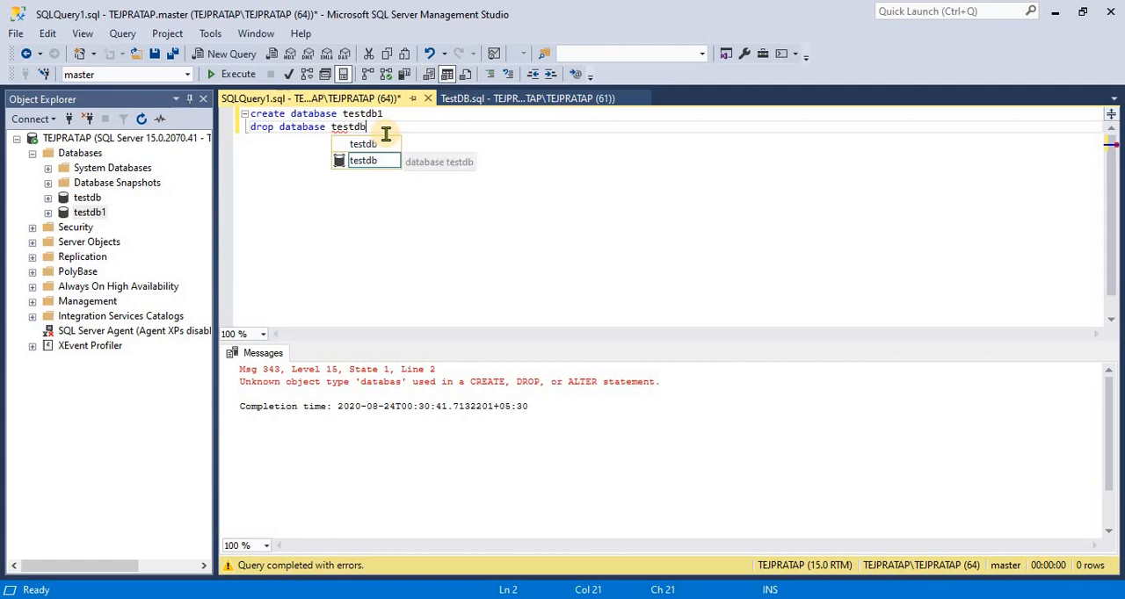
key(BackSpace)
key(BackSpace)
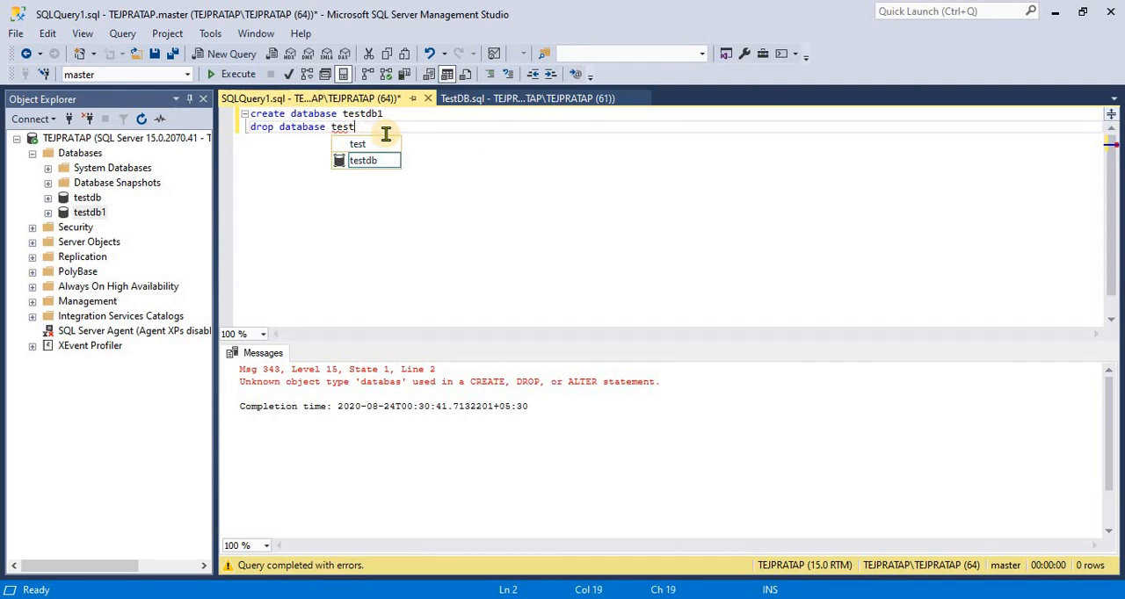
key(BackSpace)
key(BackSpace)
key(BackSpace)
key(BackSpace)
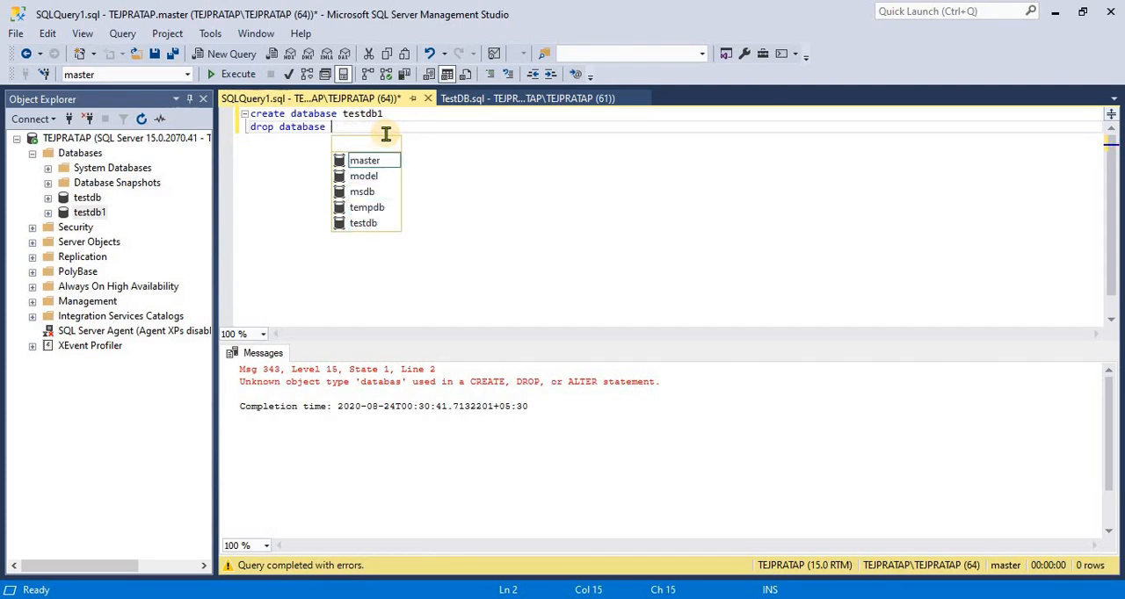
text(testd)
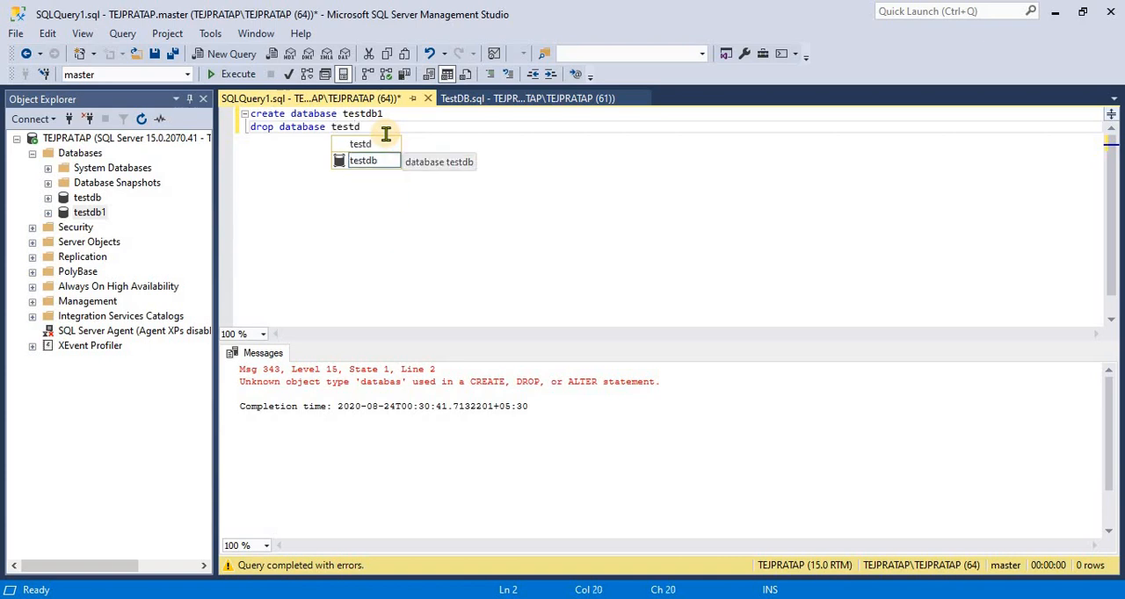
text(eb1)
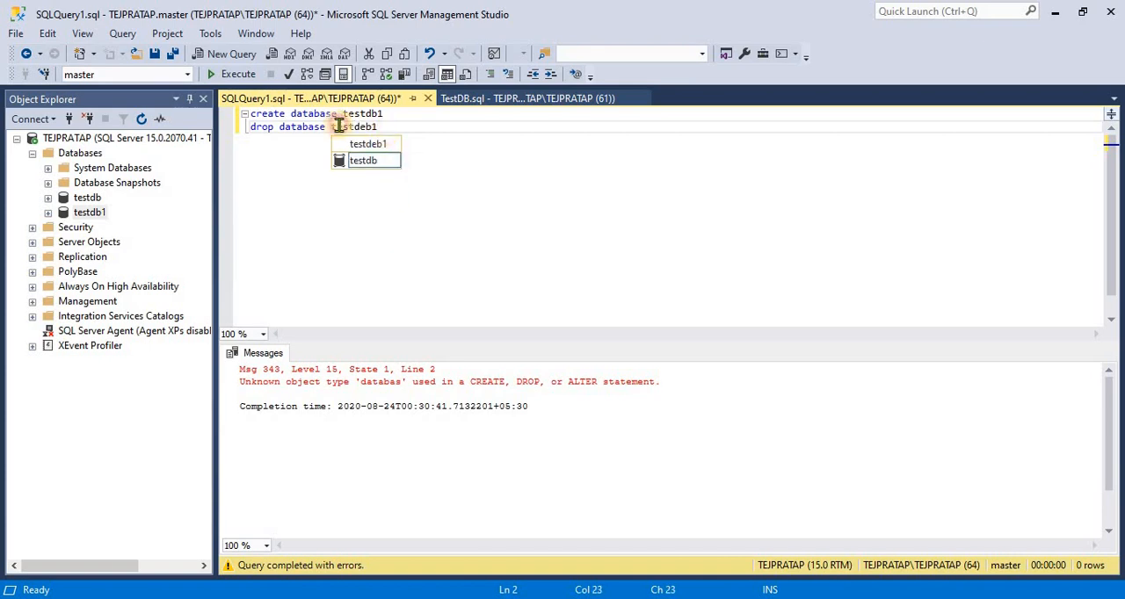
Correct the database name in the drop statement to testdb1 and execute only that statement
mouse_move(378, 127)
mouse_down()
mouse_move(237, 127)
mouse_move(389, 125)
mouse_move(373, 127)
mouse_up()
click(374, 126)
key(Left)
key(Left)
key(Left)
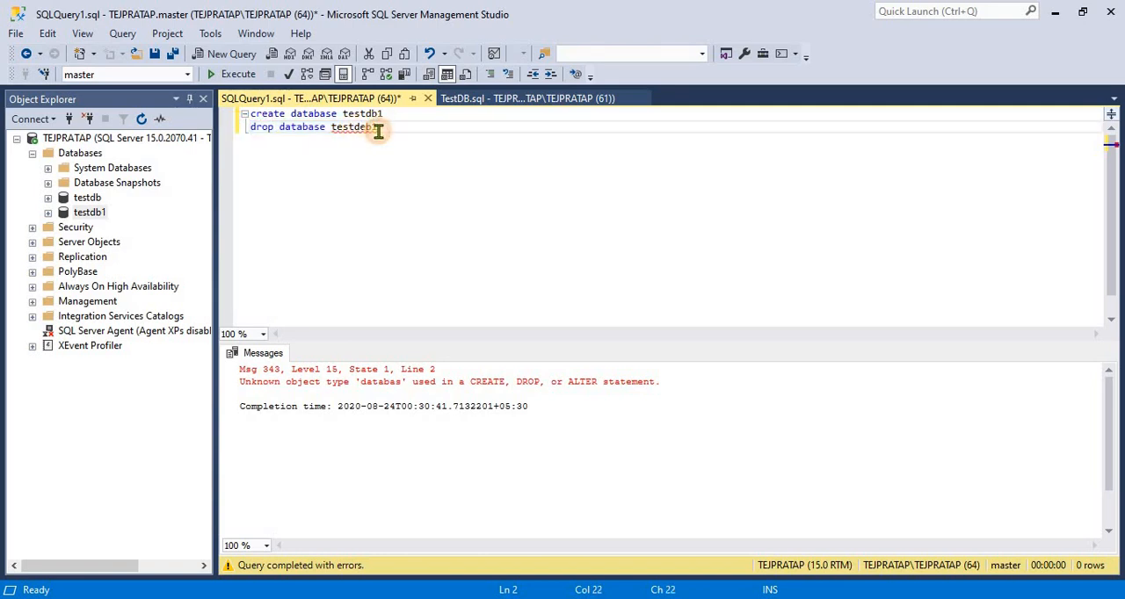
key(Delete)
key(Delete)
key(Delete)
key(BackSpace)
key(BackSpace)
text(tdb)
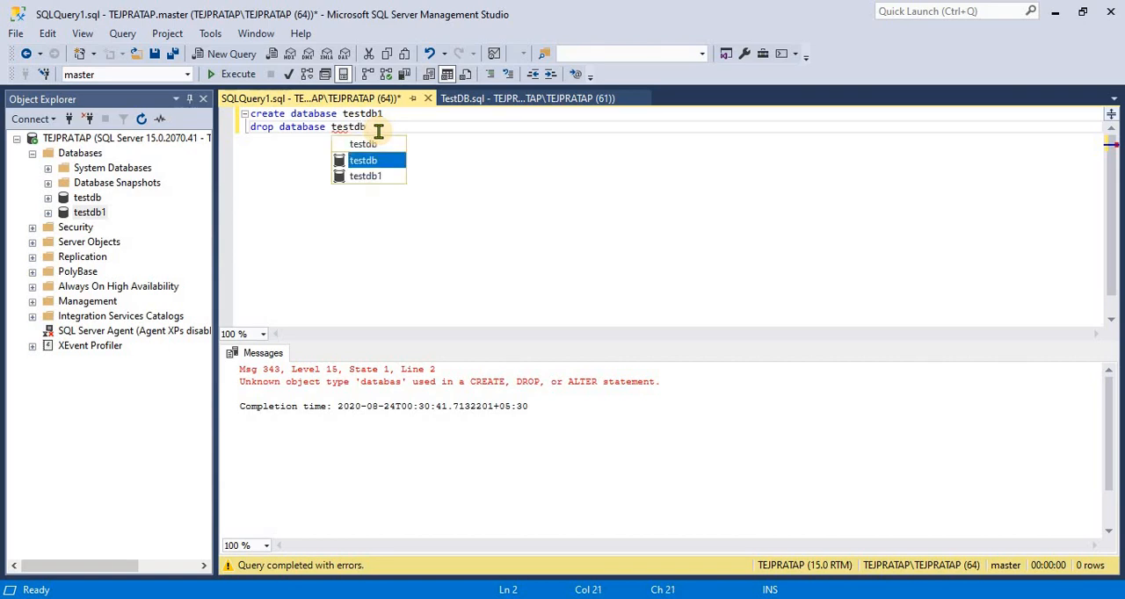
key(Escape)
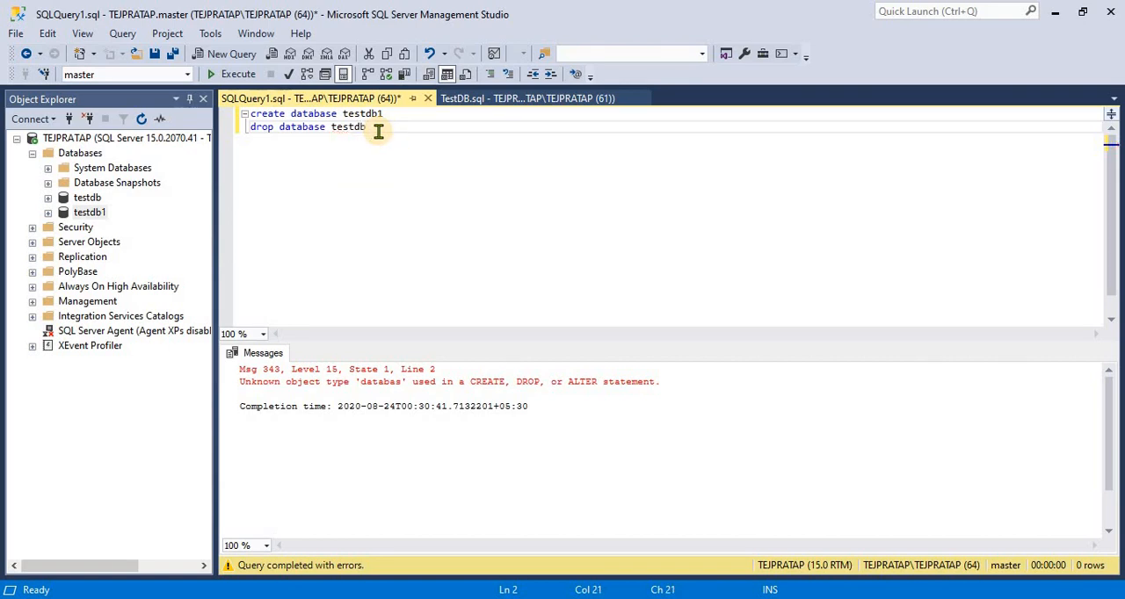
text(1)
drag(378, 131, 242, 130)
click(233, 74)
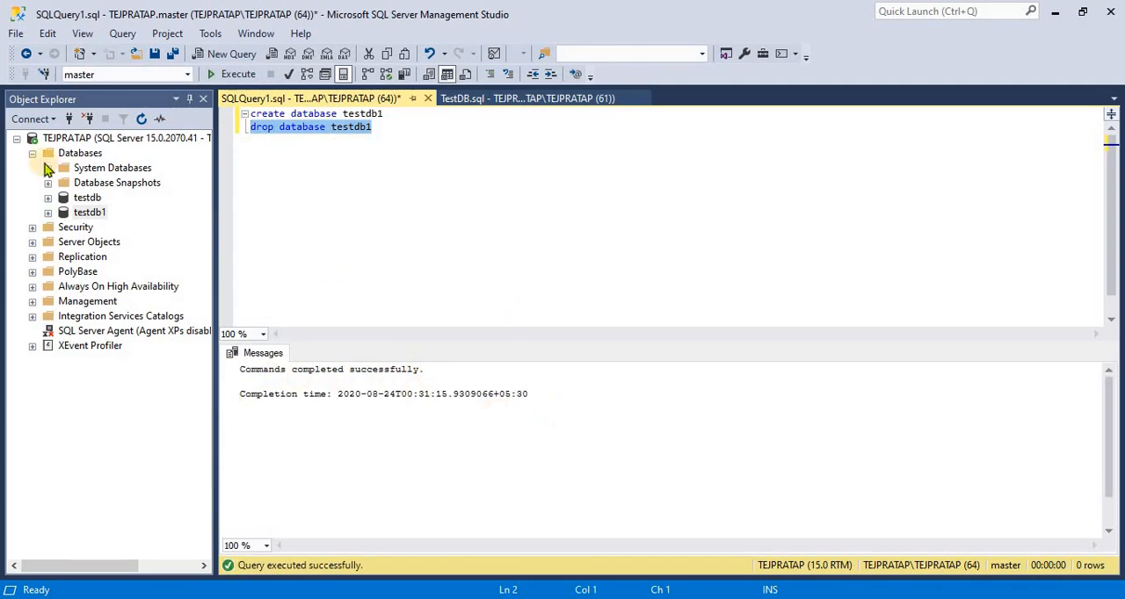
click(84, 215)
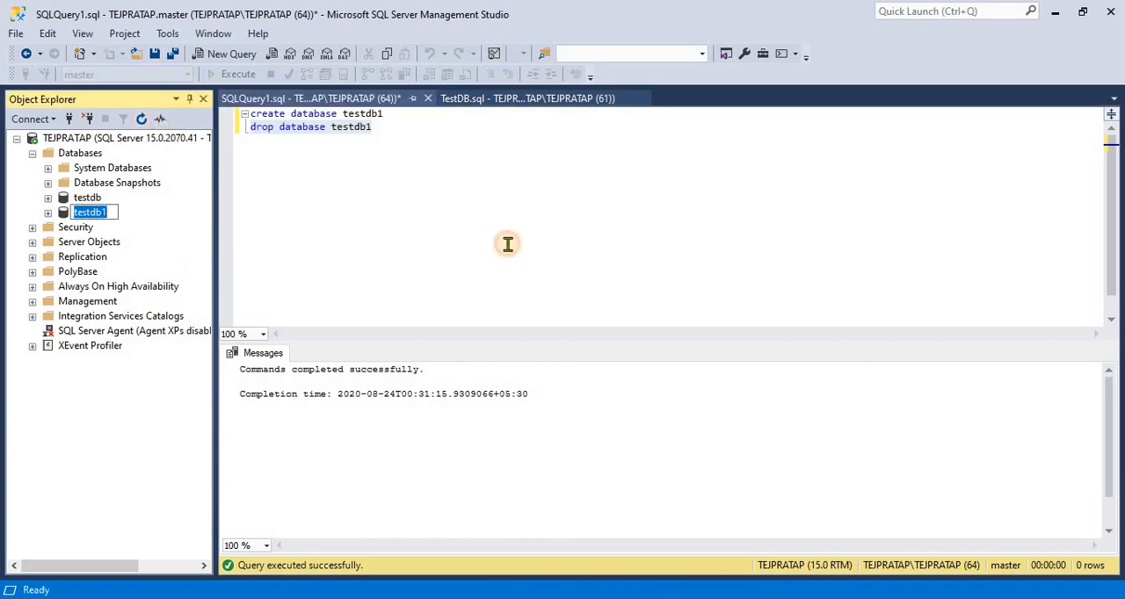
click(259, 200)
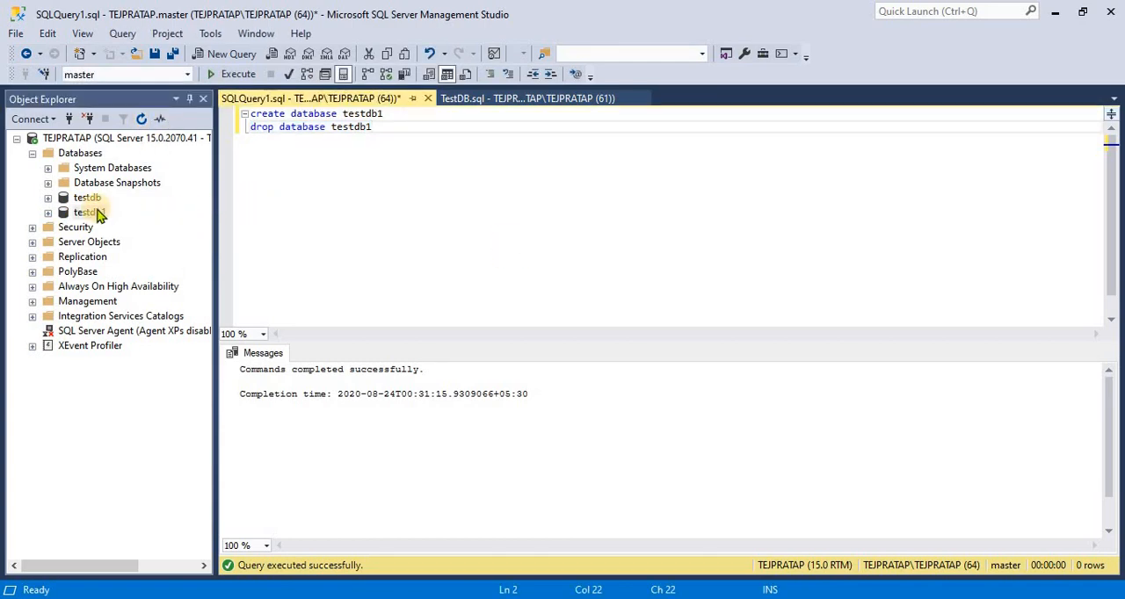
click(92, 212)
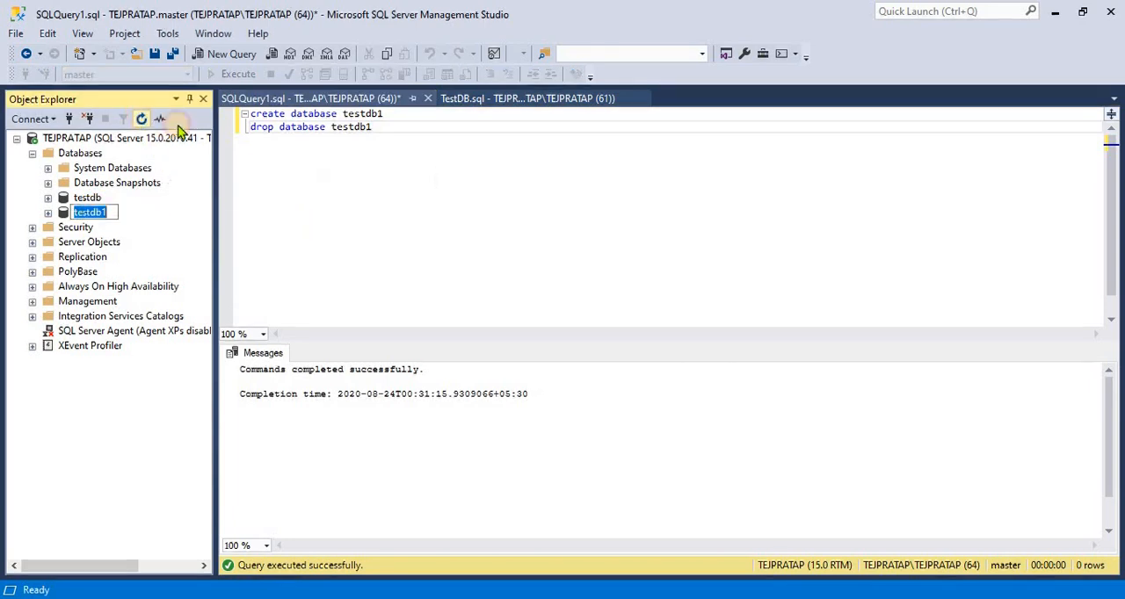
click(396, 198)
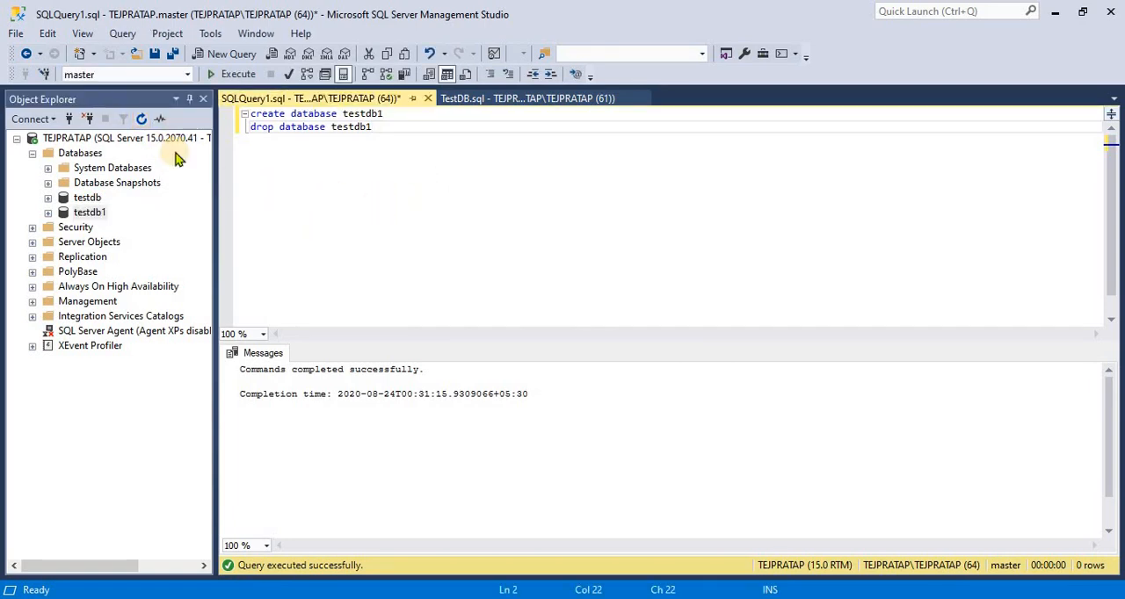
Refresh the Databases folder in Object Explorer and expand it again to check whether testdb1 is still listed
click(144, 121)
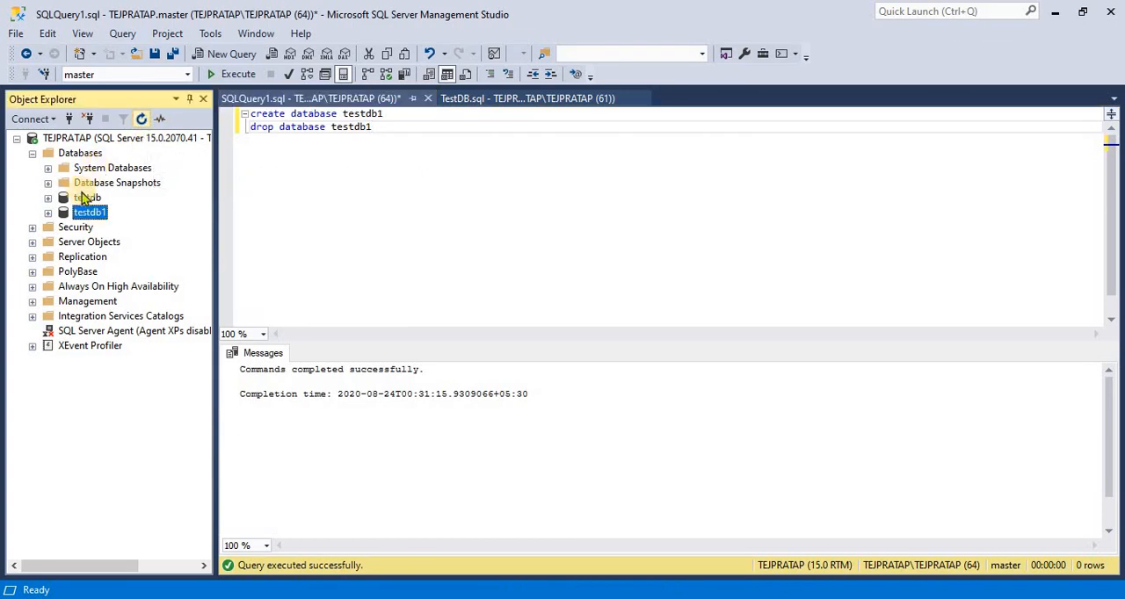
click(32, 153)
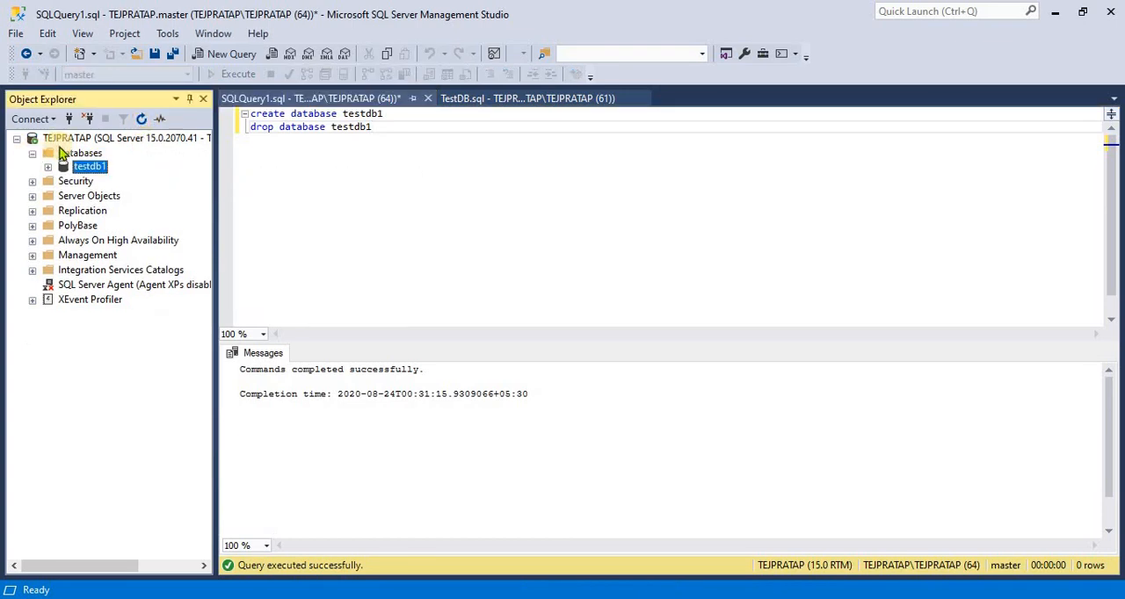
click(128, 120)
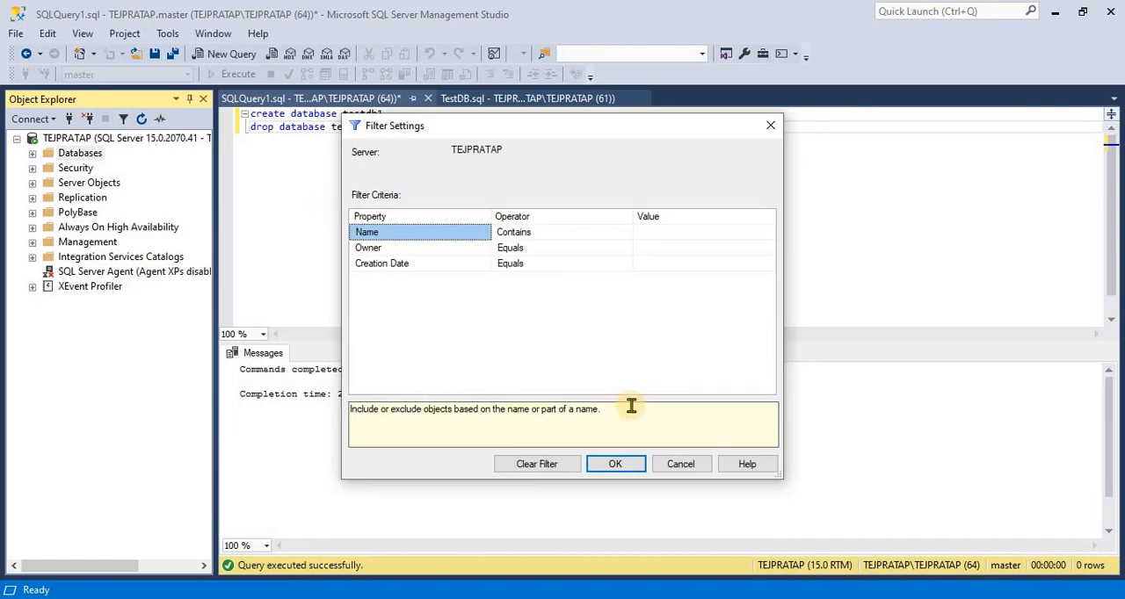
click(681, 466)
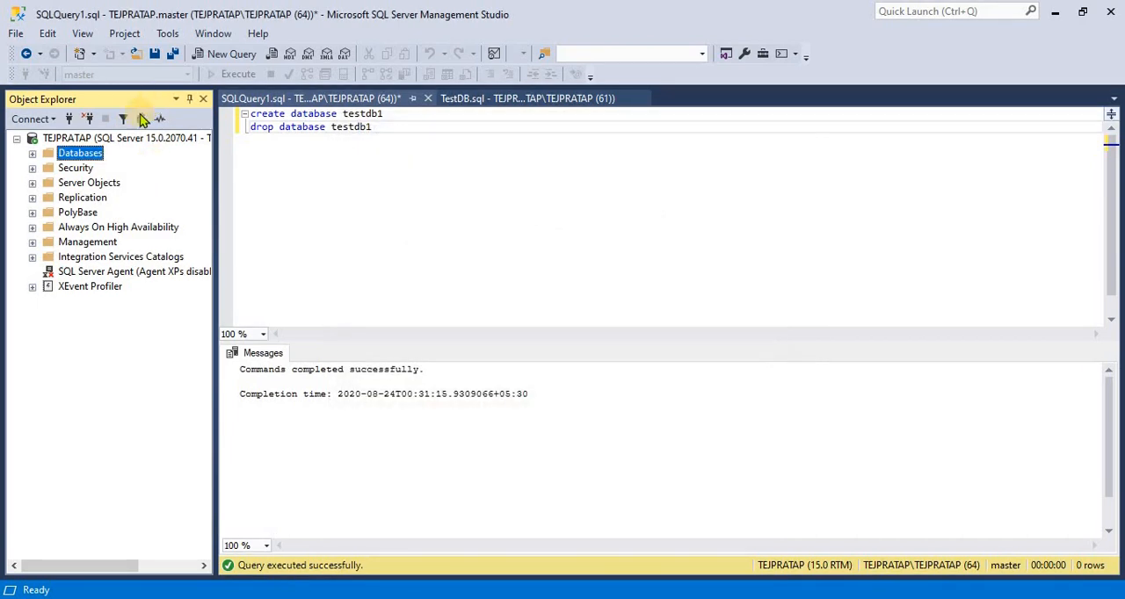
click(141, 120)
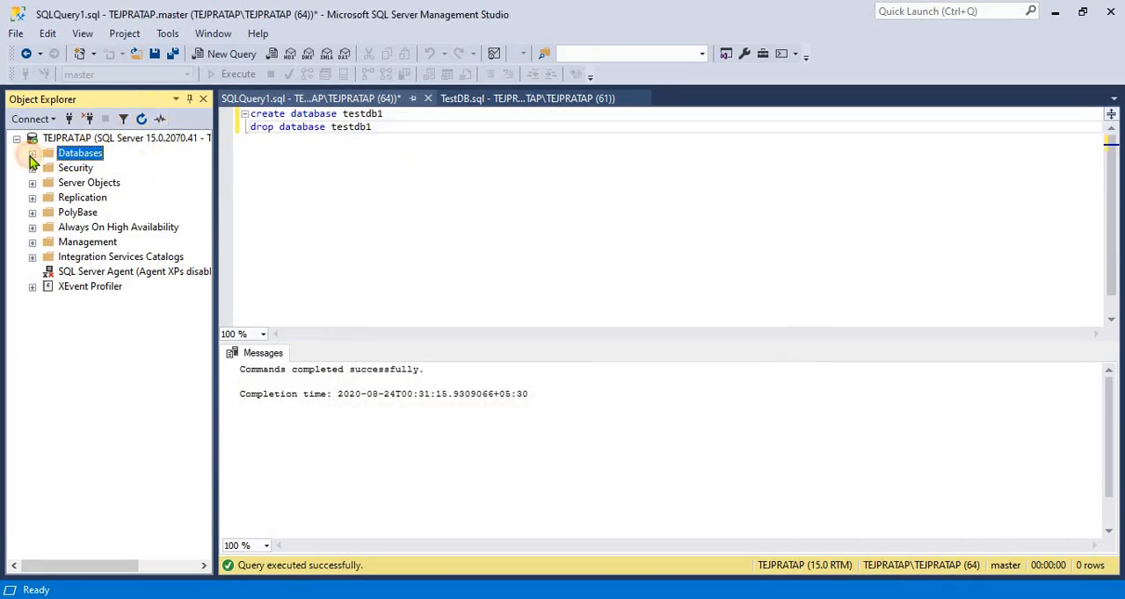
click(31, 153)
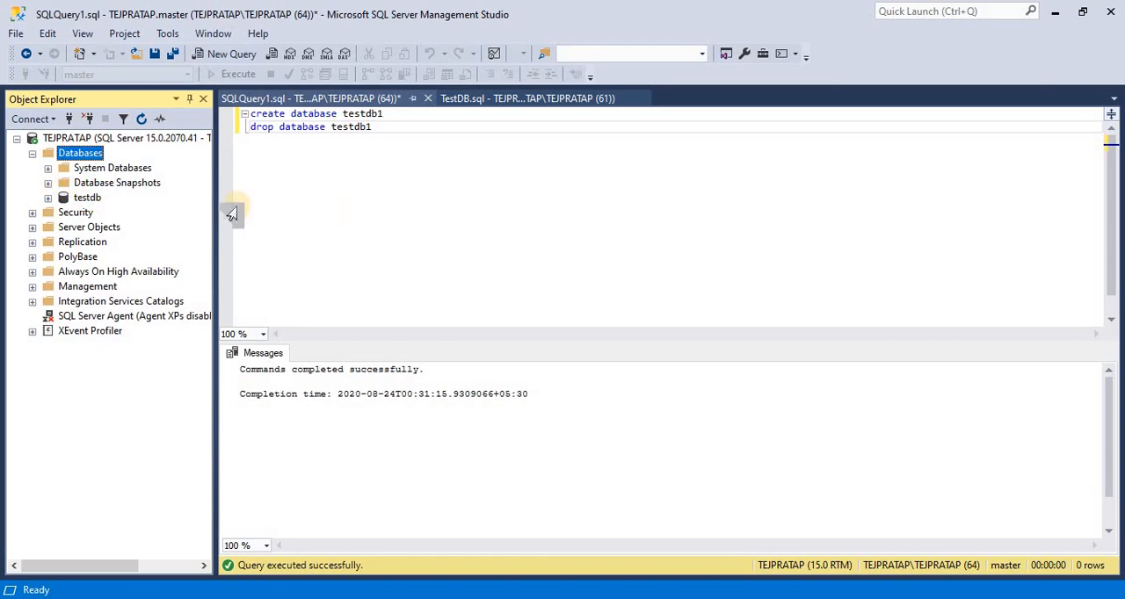